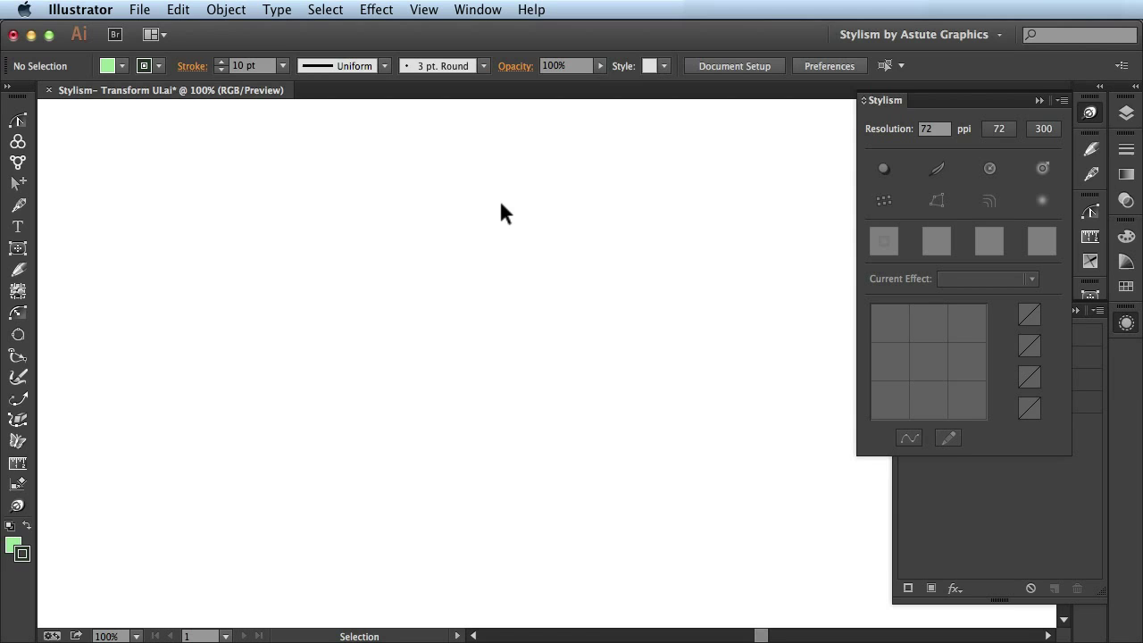
Step: Draw a smaller, upright light-green rounded square with a thick dark outline using the Dynamic Shapes tool
click(18, 249)
drag(271, 312, 313, 247)
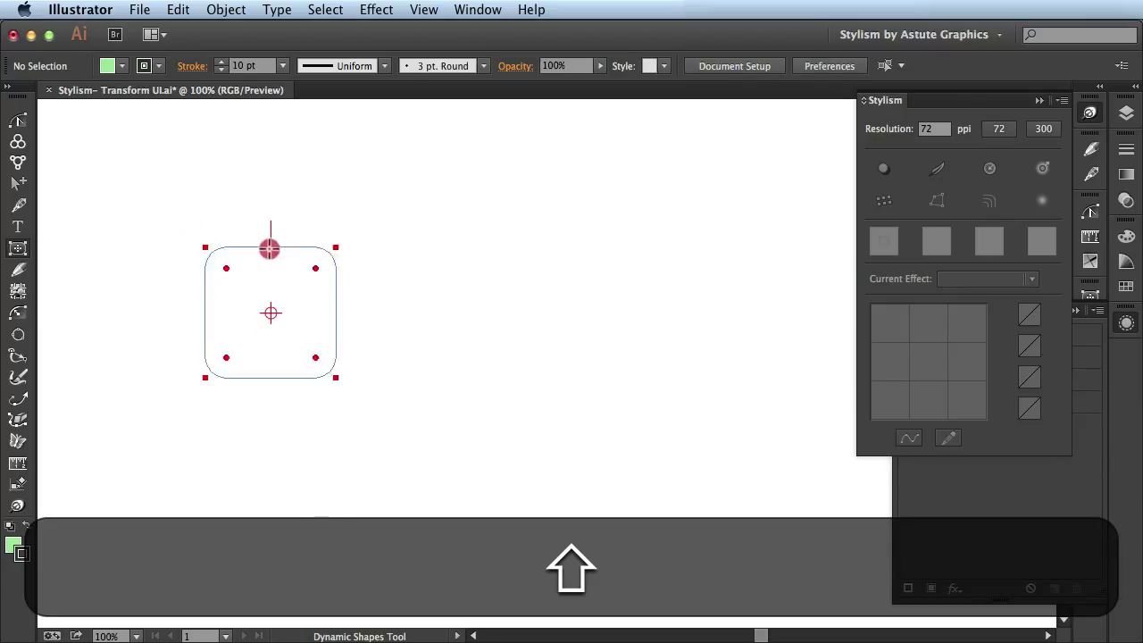
drag(313, 246, 269, 256)
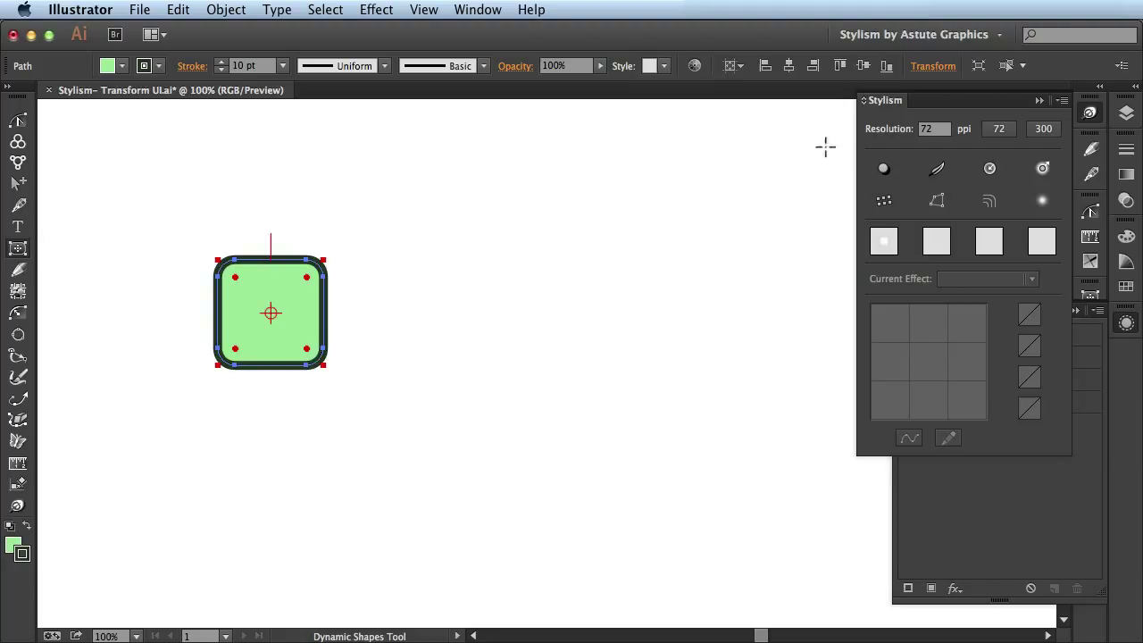
Step: Apply a Stylism Transform effect and view its default settings in the Appearance panel, making no changes
click(883, 203)
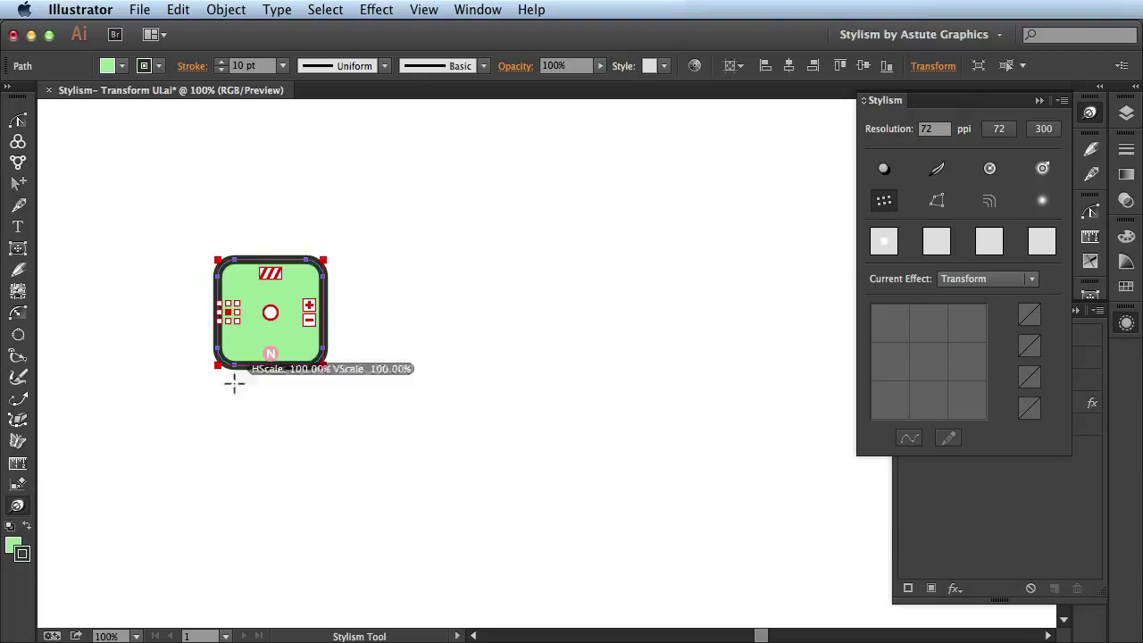
click(945, 527)
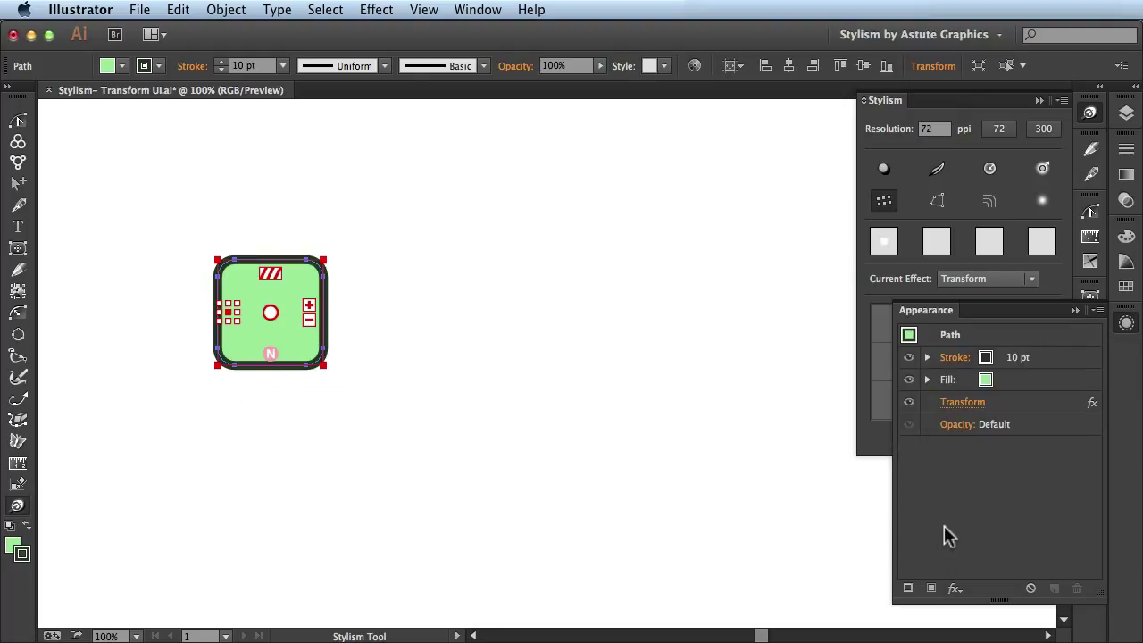
click(957, 401)
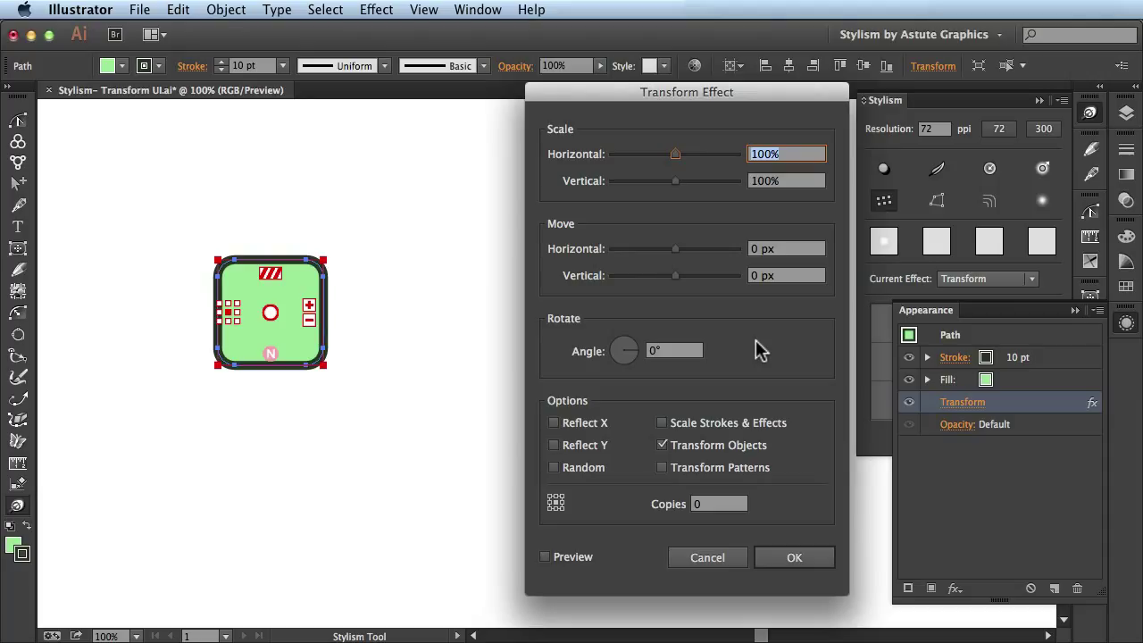
click(707, 557)
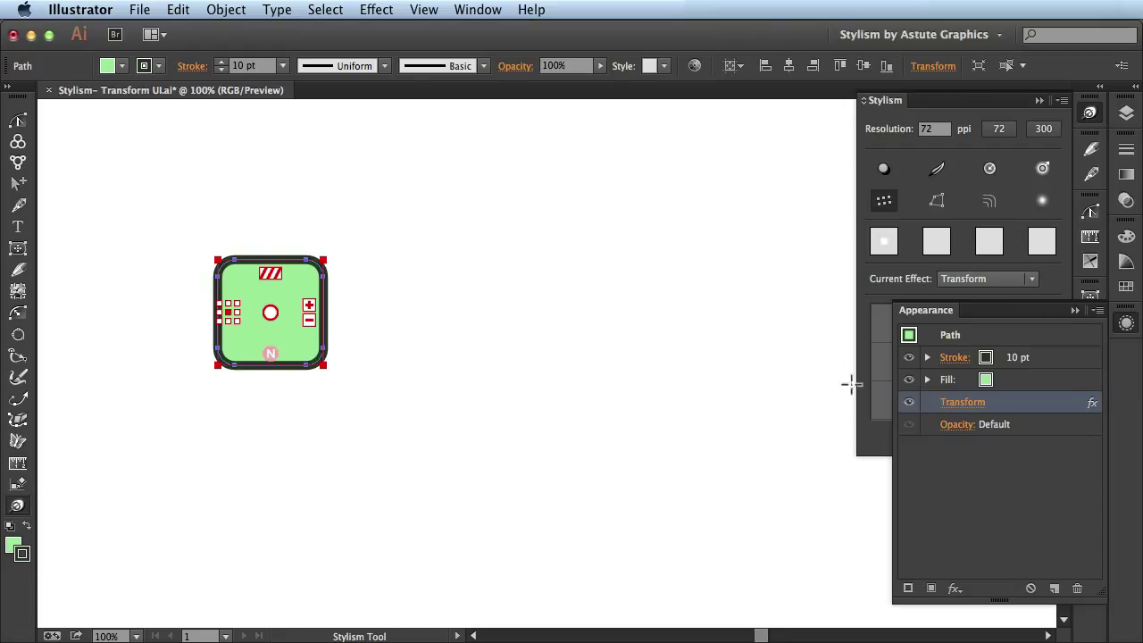
Step: Bring the Stylism panel back in front of the Appearance panel
click(871, 429)
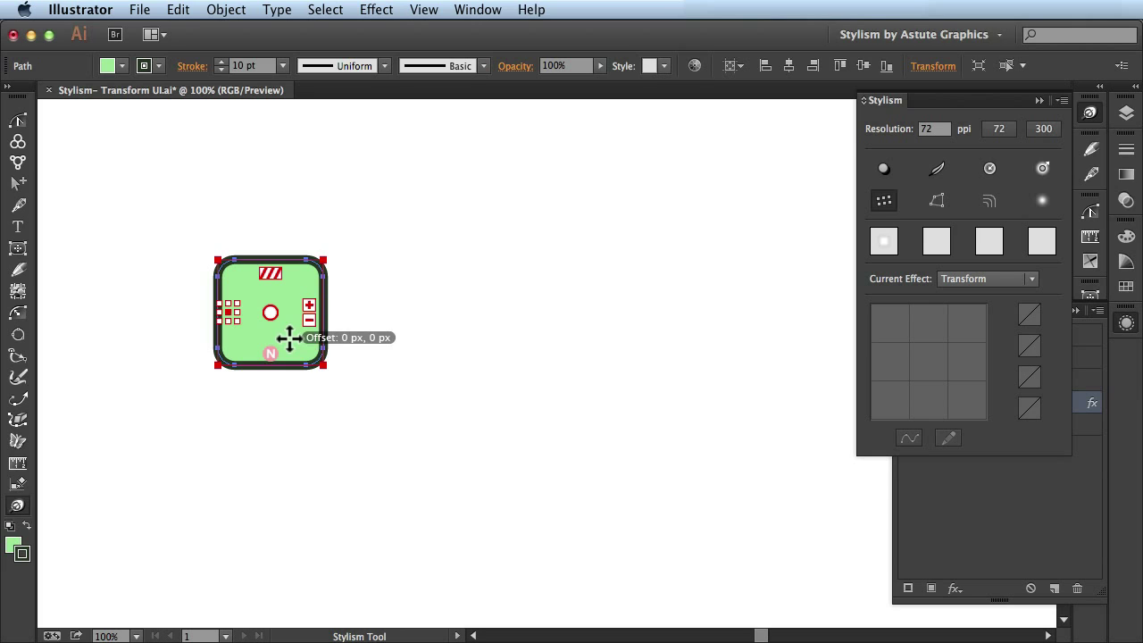
Step: Offset the transformed square down-right and enlarge it to about 135%, briefly checking Outline view
drag(290, 337, 380, 364)
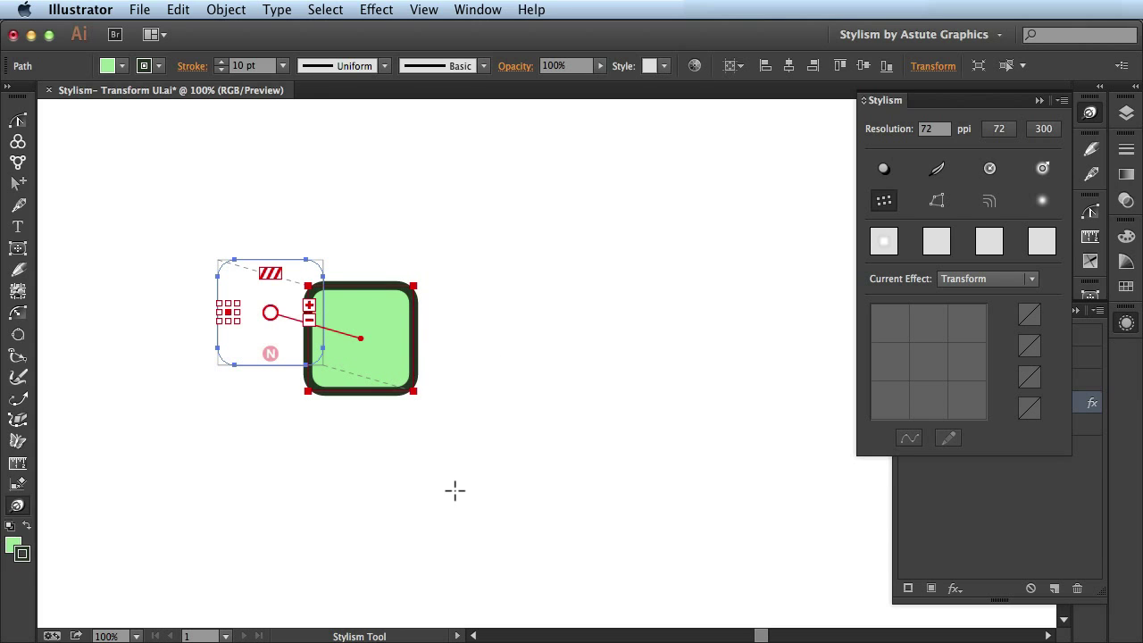
key(super+y)
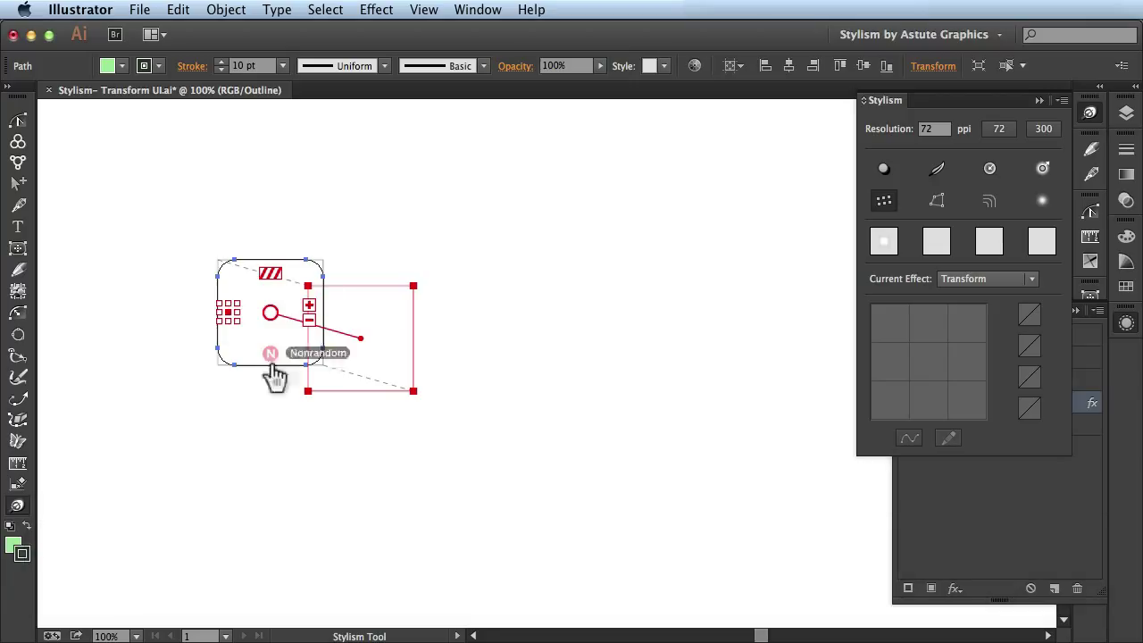
key(super+y)
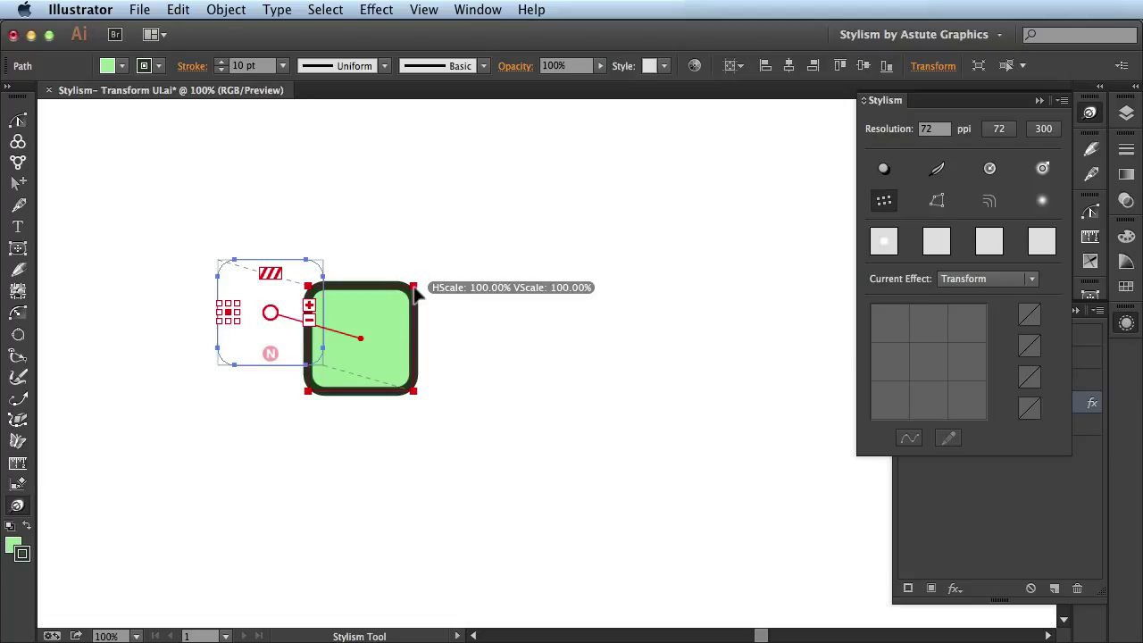
mouse_move(415, 291)
mouse_down()
mouse_move(487, 225)
mouse_move(403, 235)
mouse_move(416, 286)
mouse_move(439, 312)
mouse_move(473, 317)
mouse_move(521, 283)
mouse_move(494, 220)
mouse_move(426, 232)
mouse_move(381, 308)
mouse_move(312, 329)
mouse_move(446, 332)
mouse_move(527, 237)
mouse_move(390, 324)
mouse_move(472, 309)
mouse_move(405, 309)
mouse_move(577, 252)
mouse_move(314, 321)
mouse_move(616, 248)
mouse_move(460, 276)
mouse_up()
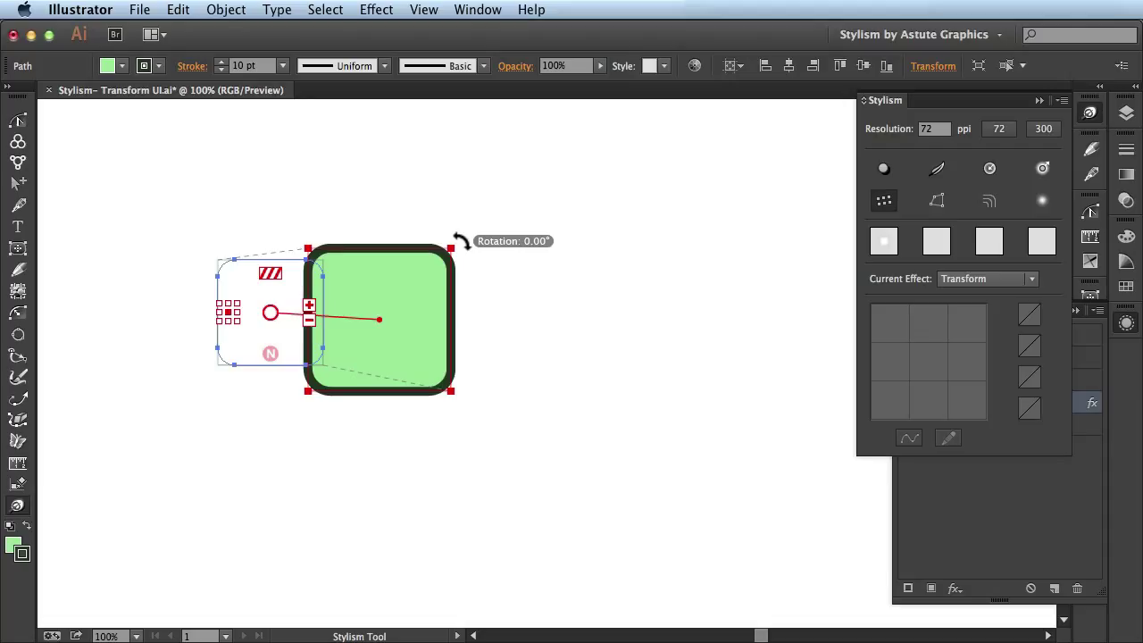
Step: Rotate the transformed square about 45° into a diamond
mouse_move(460, 241)
mouse_down()
mouse_move(480, 288)
mouse_move(486, 410)
mouse_move(434, 464)
mouse_move(280, 438)
mouse_move(163, 372)
mouse_move(165, 264)
mouse_move(240, 223)
mouse_move(411, 222)
mouse_move(467, 260)
mouse_move(474, 319)
mouse_move(500, 374)
mouse_move(503, 327)
mouse_move(476, 266)
mouse_move(507, 354)
mouse_move(510, 332)
mouse_move(505, 345)
mouse_up()
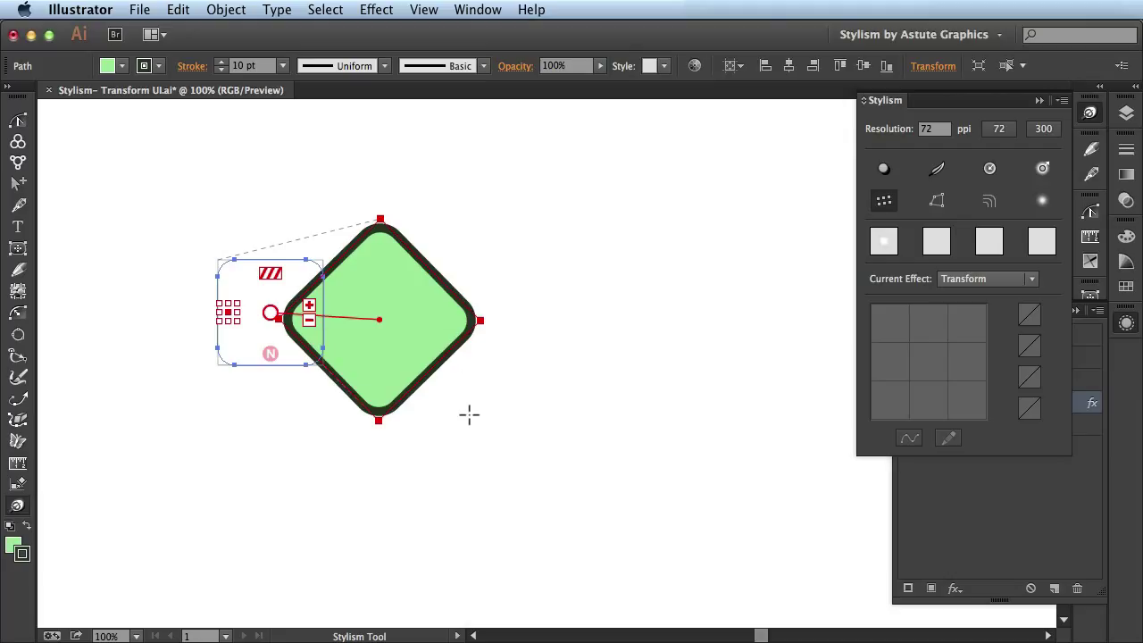
Step: Set the diamond's offset distance to exactly 130 px in the Transform dialog
double_click(419, 333)
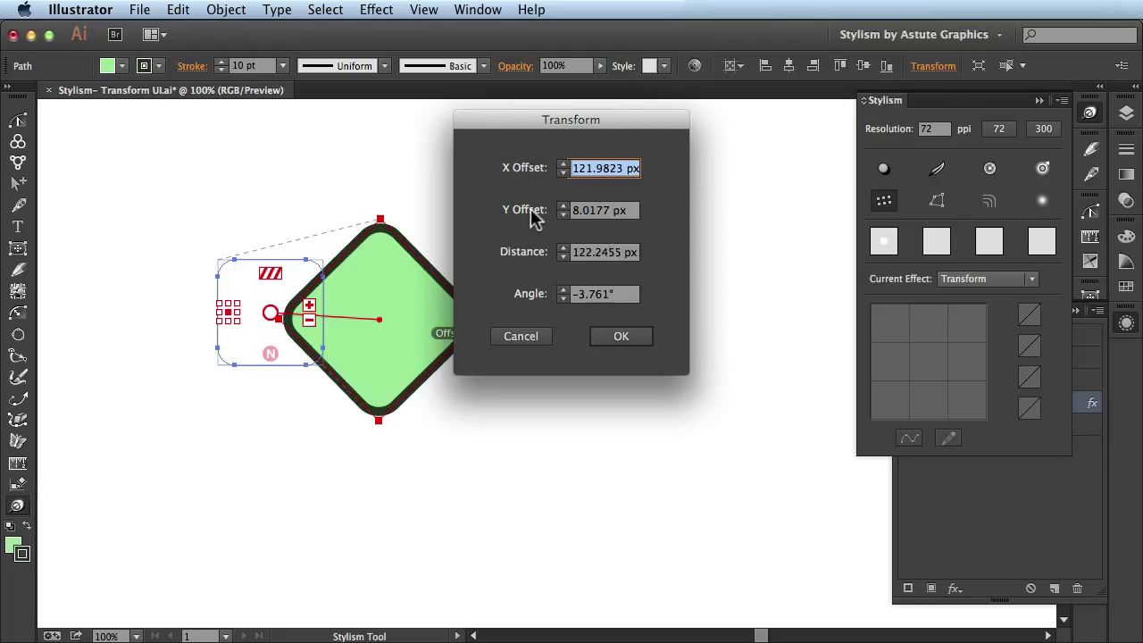
click(593, 252)
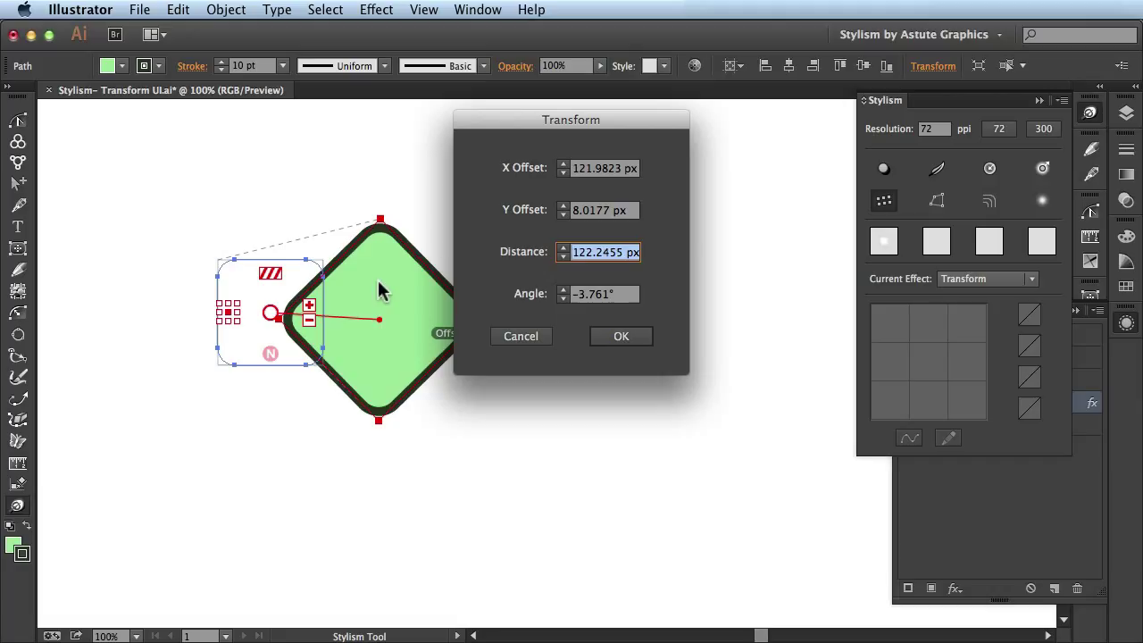
text(130)
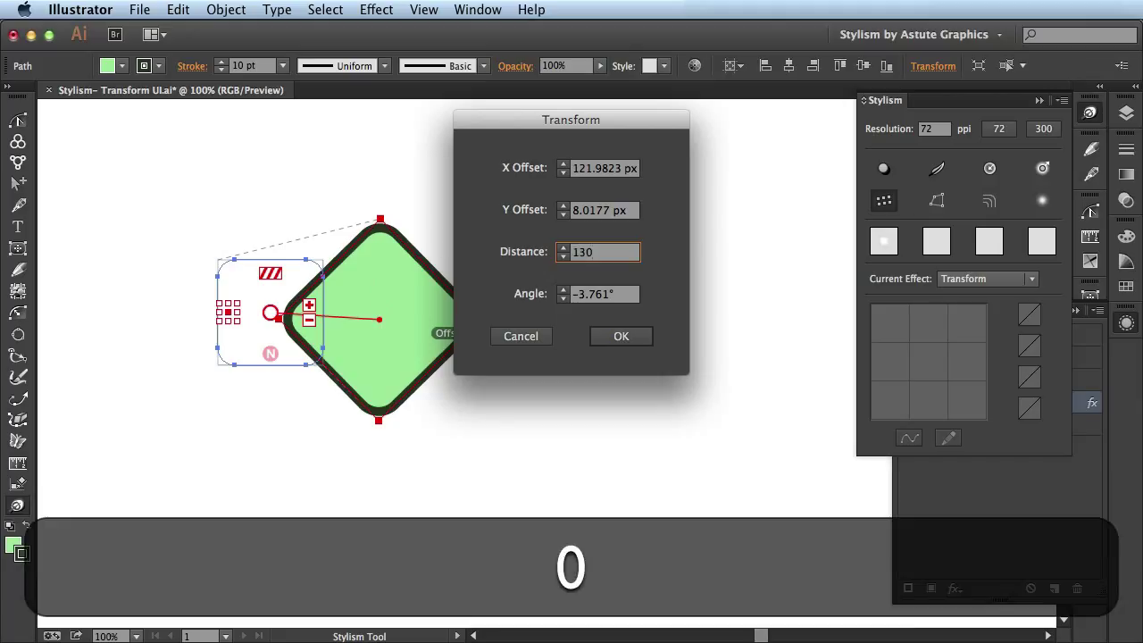
key(Tab)
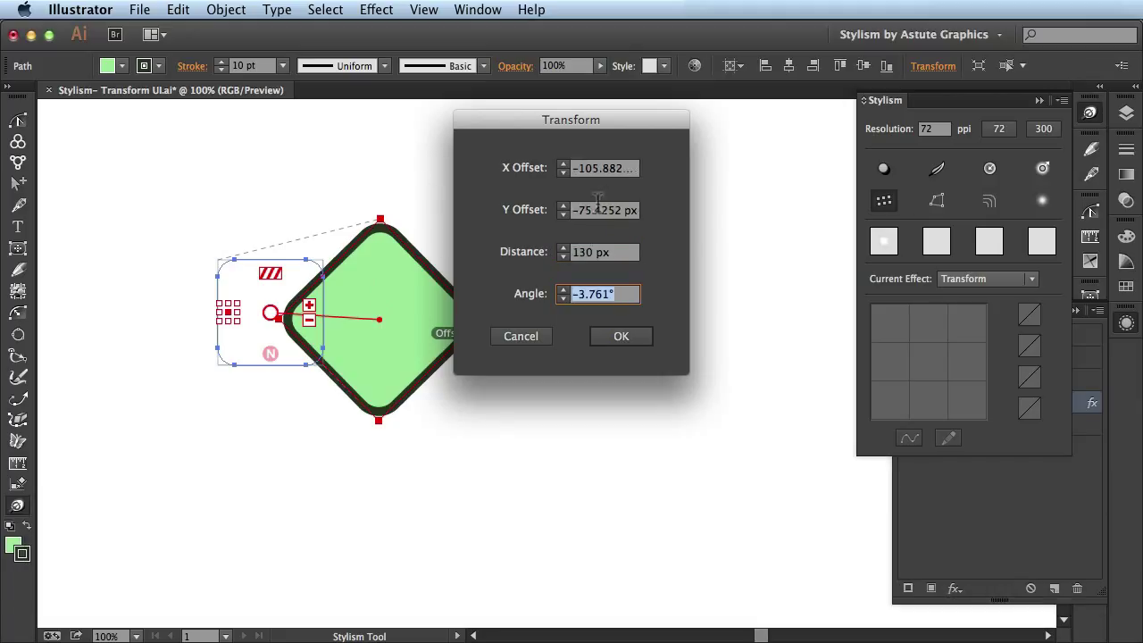
click(631, 344)
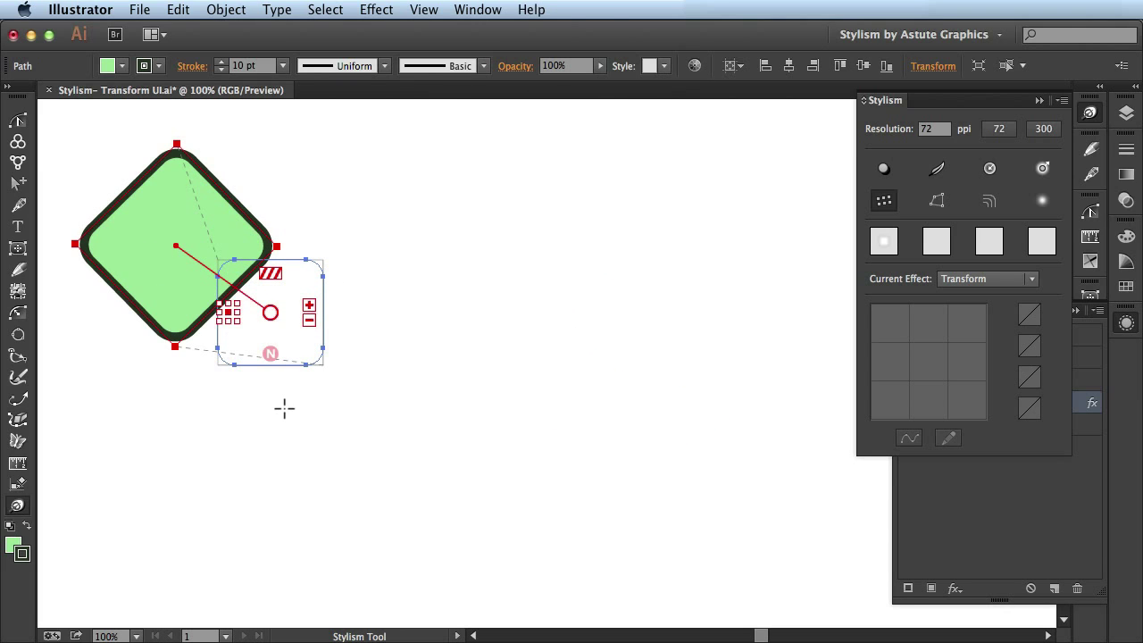
Step: Confirm the diamond's scale stays at 135.48% without changing it
double_click(176, 147)
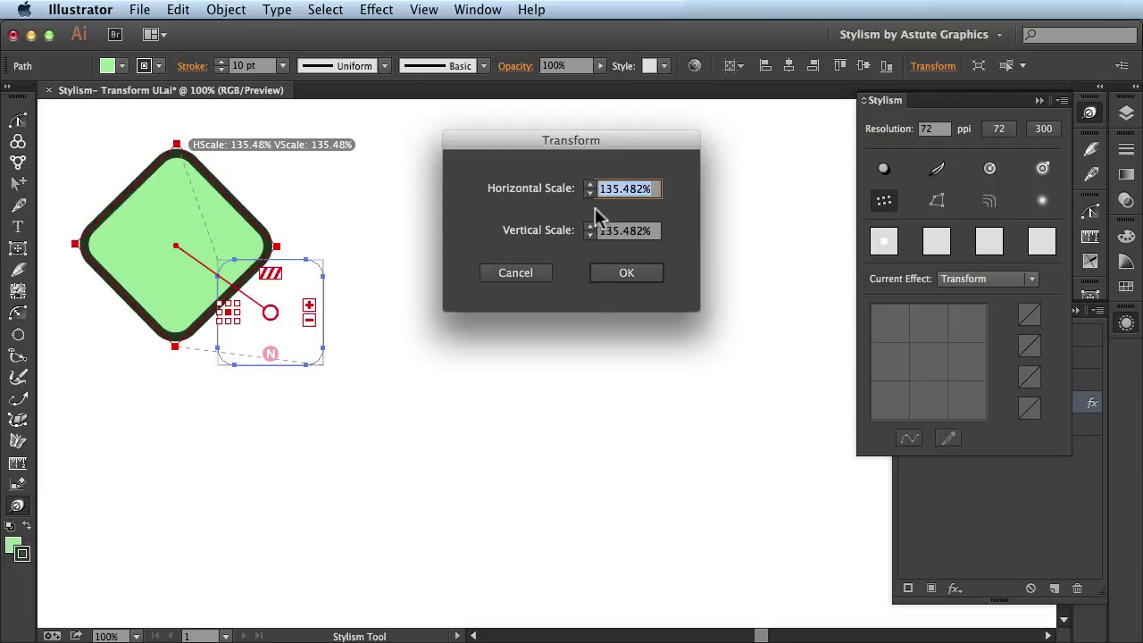
click(606, 275)
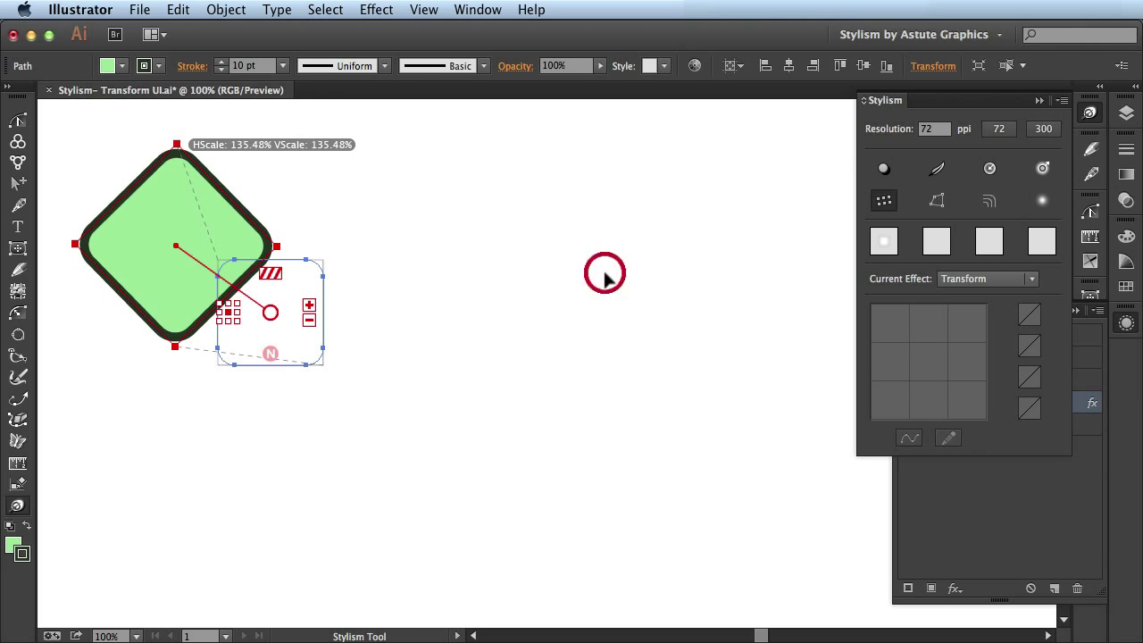
double_click(234, 205)
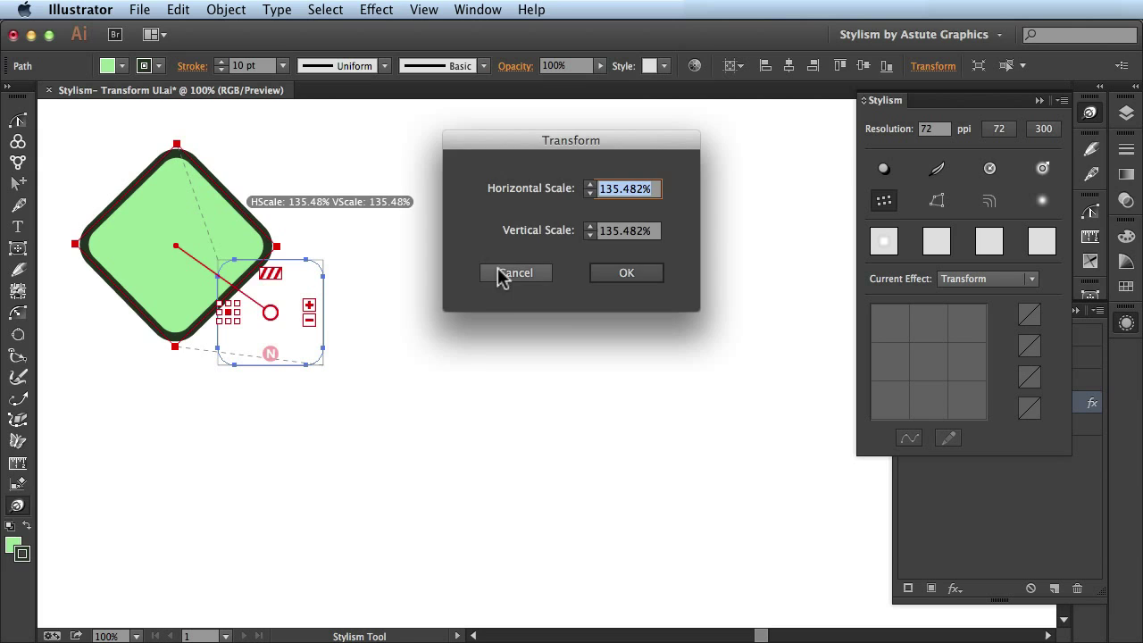
click(498, 275)
Step: Move the diamond down-right, shrink it, and adjust the copy count with the plus/minus boxes
mouse_move(147, 235)
mouse_down()
mouse_move(372, 354)
mouse_move(366, 322)
mouse_move(372, 342)
mouse_move(354, 349)
mouse_up()
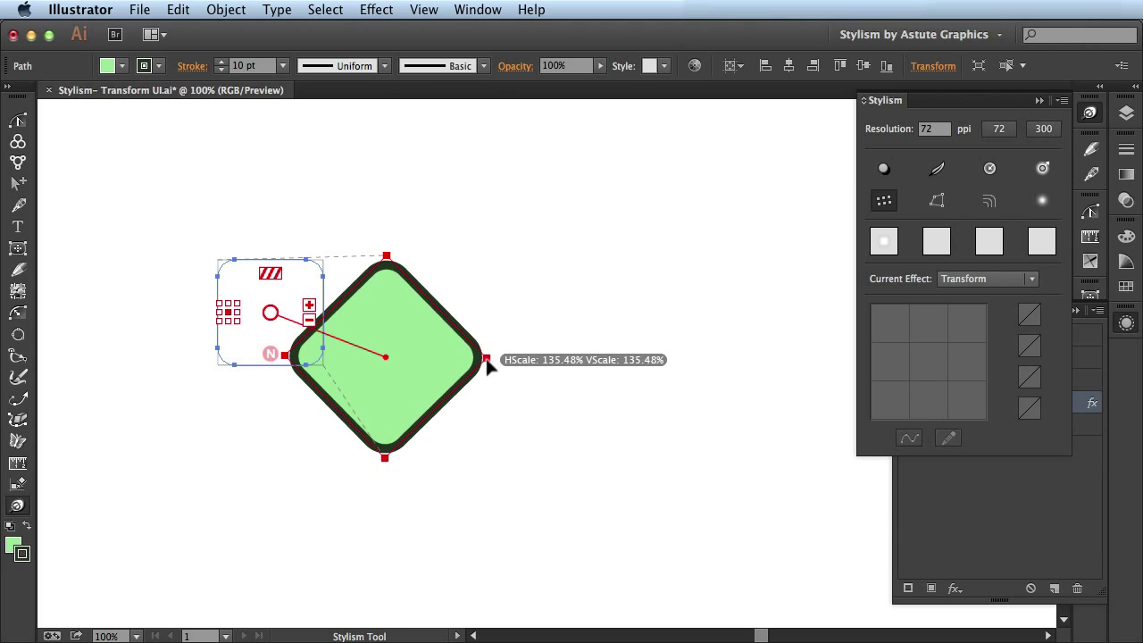
drag(487, 359, 413, 366)
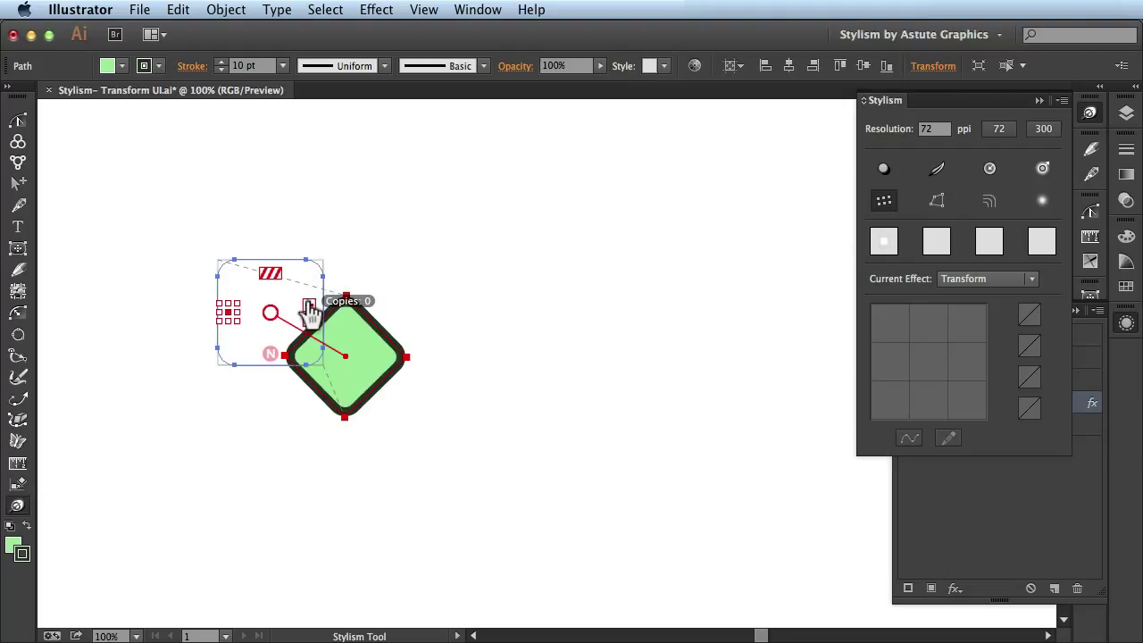
click(308, 306)
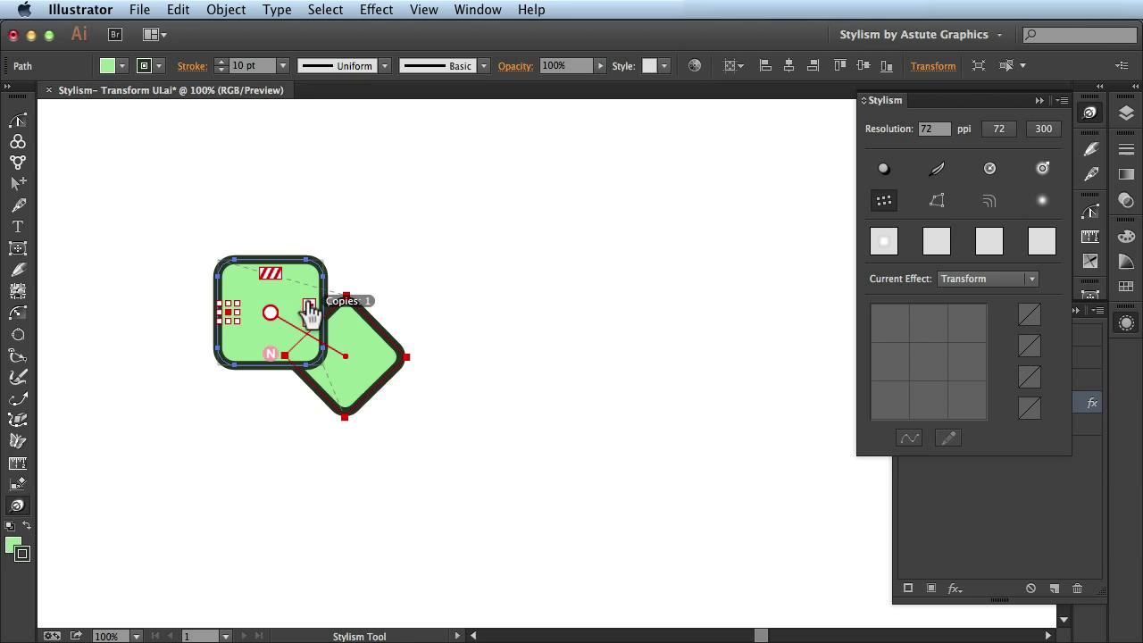
click(308, 306)
click(308, 305)
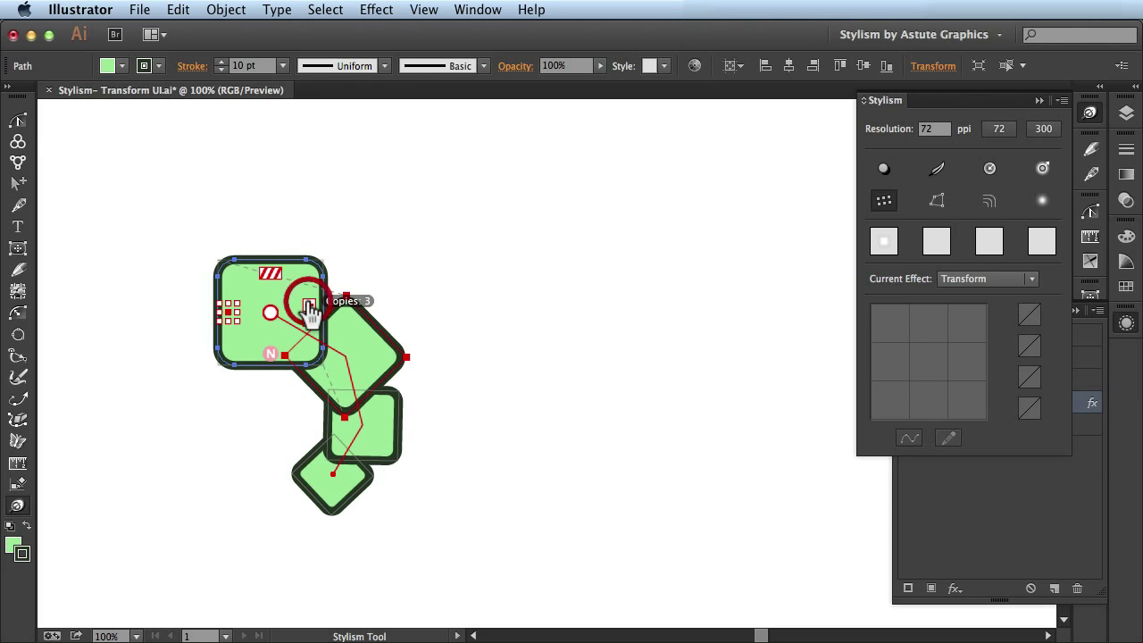
click(308, 306)
click(308, 306)
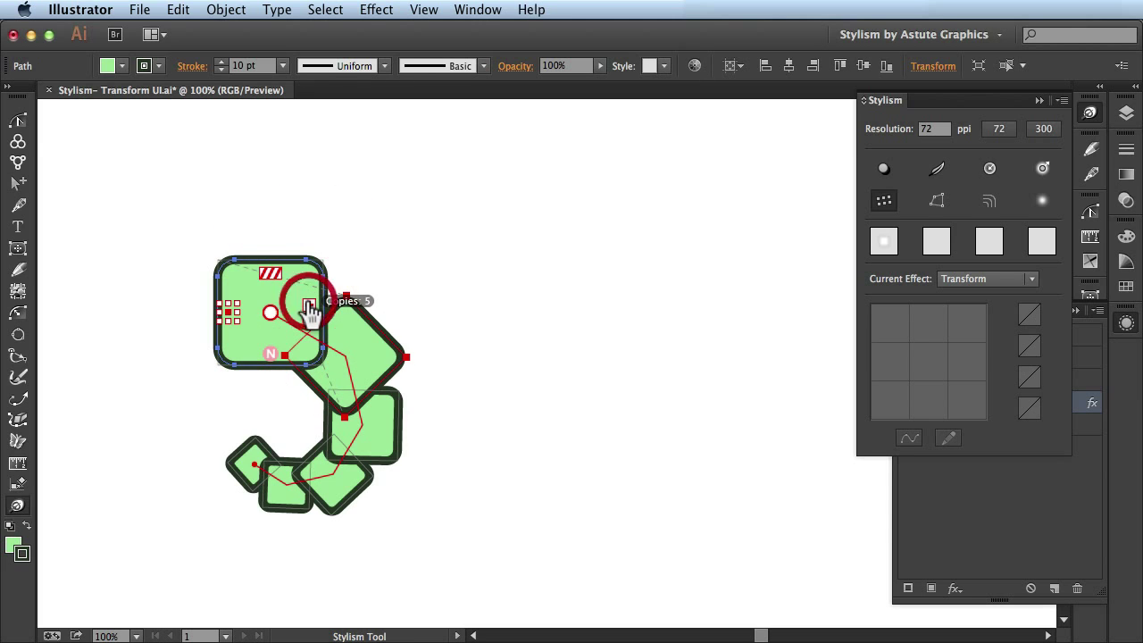
click(308, 306)
click(308, 305)
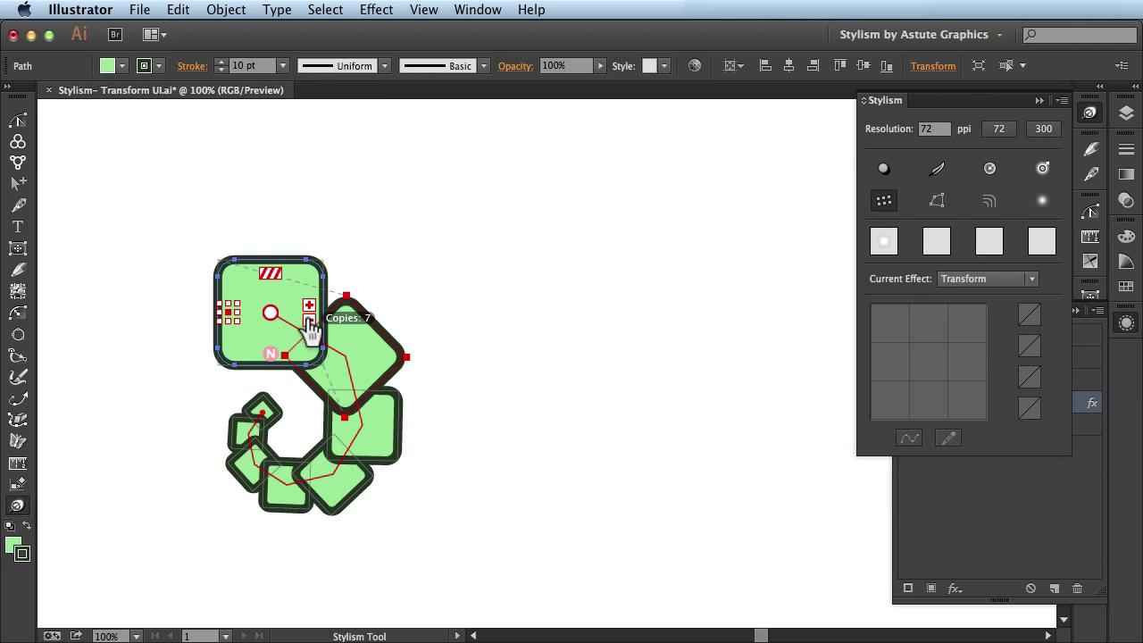
click(309, 320)
click(308, 320)
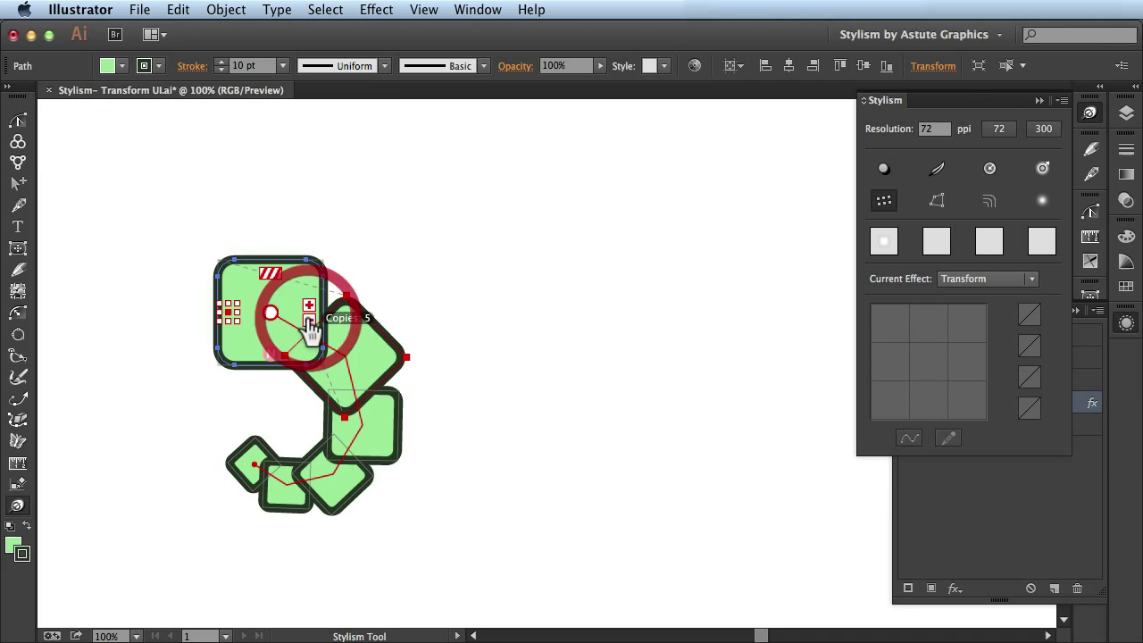
click(308, 320)
click(309, 321)
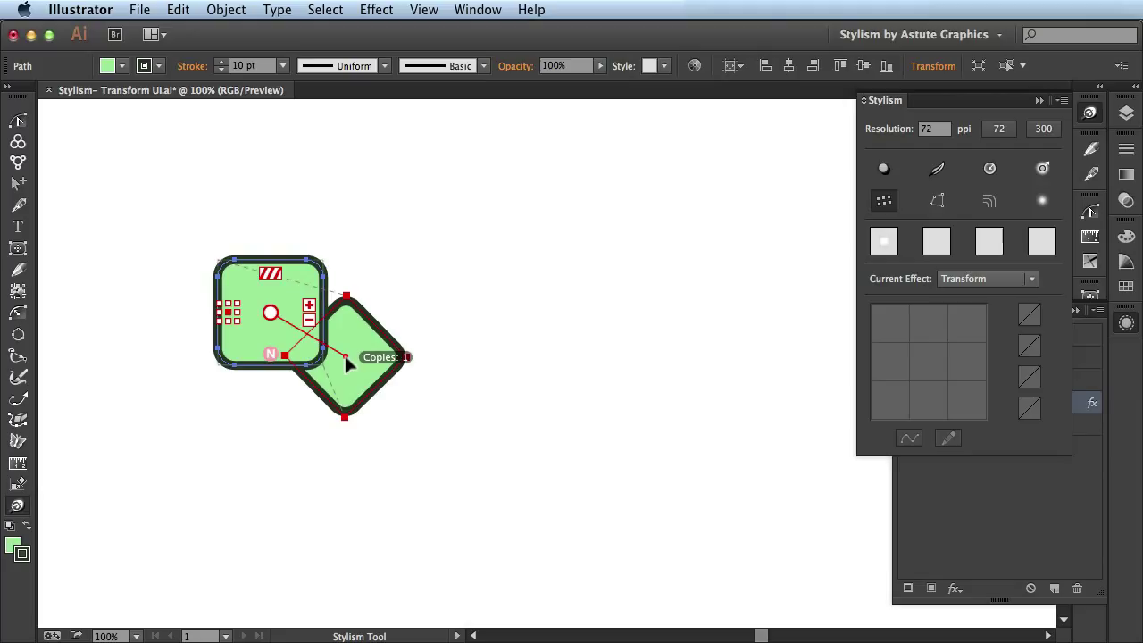
Step: Drag the Copies handle to form a curling spiral and set the reference point to north-west
mouse_move(346, 359)
mouse_down()
mouse_move(208, 483)
mouse_move(330, 414)
mouse_up()
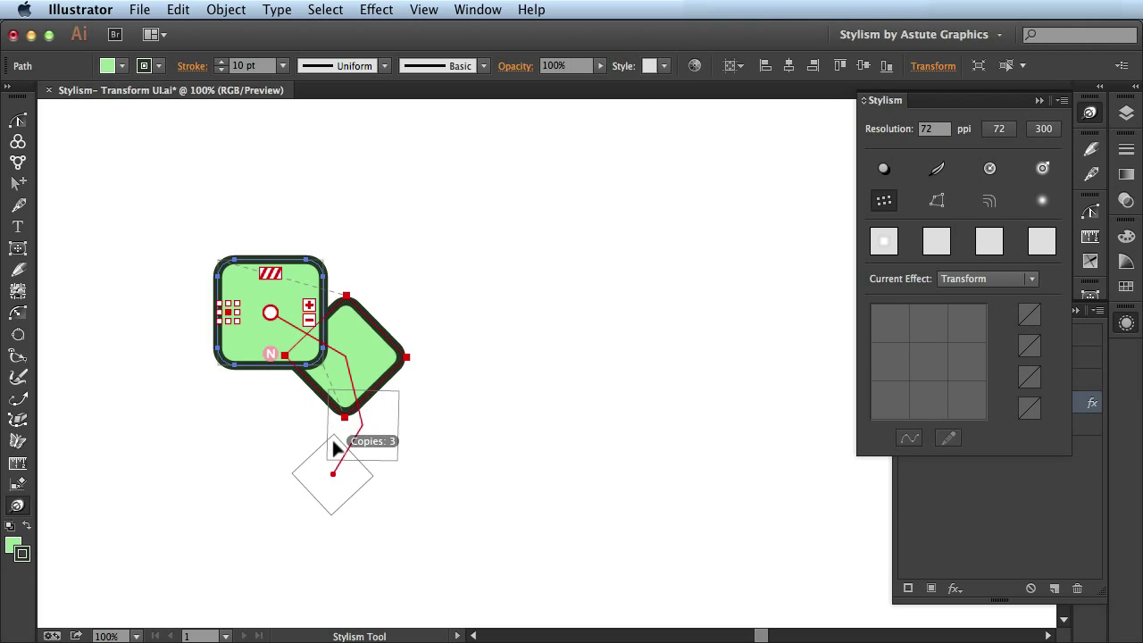
drag(330, 414, 313, 406)
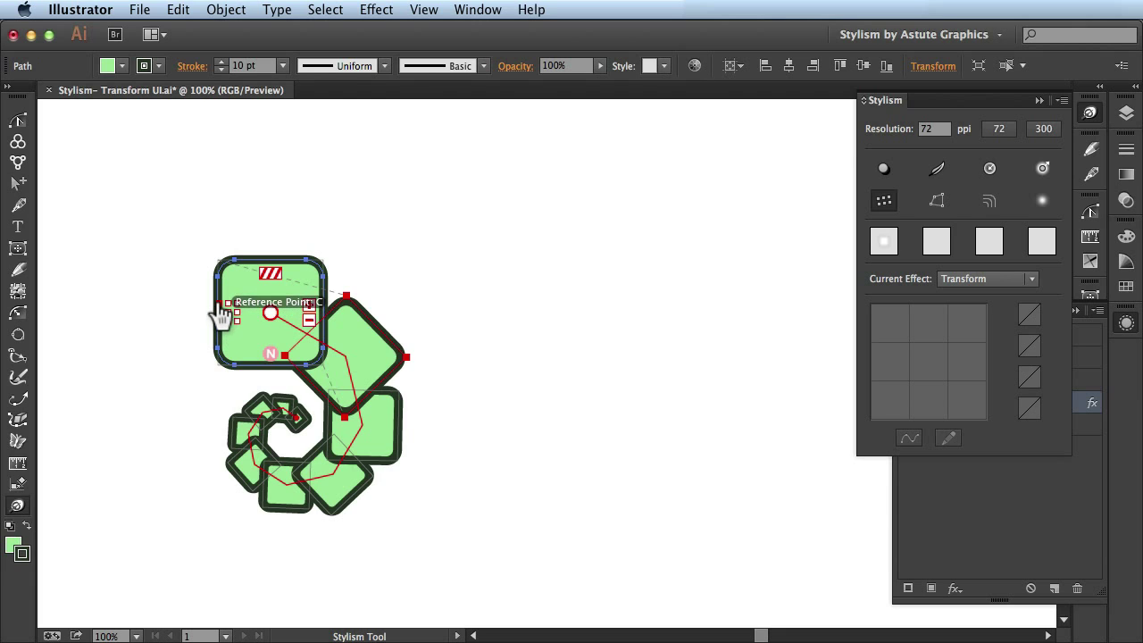
click(220, 303)
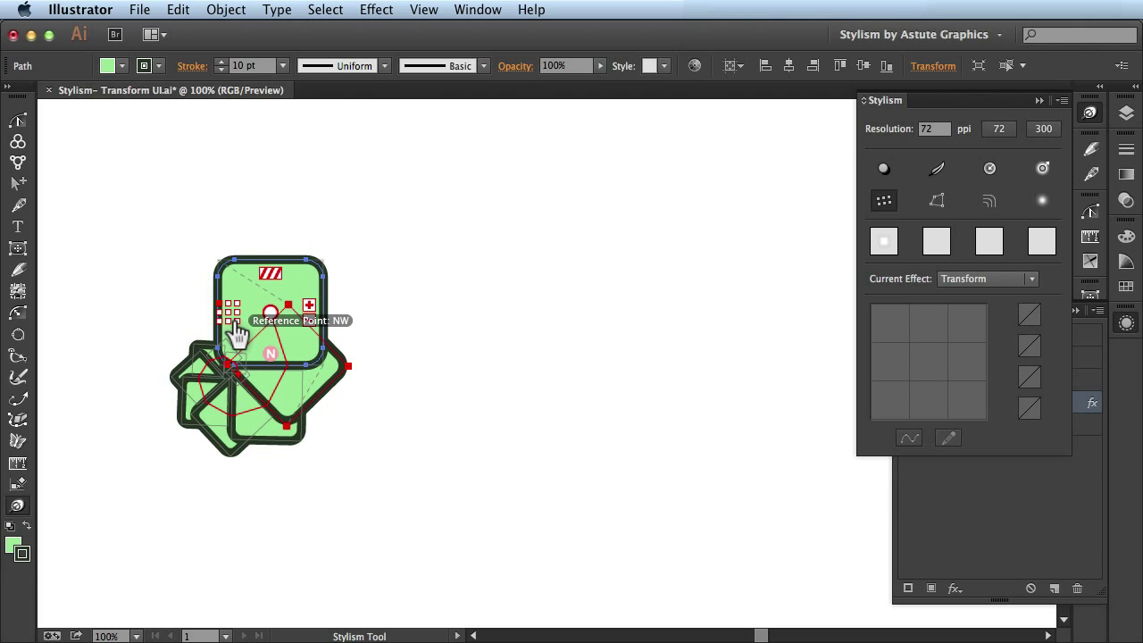
Step: Set the copies' reference point to Center and leave them Nonrandom after toggling Random
click(237, 314)
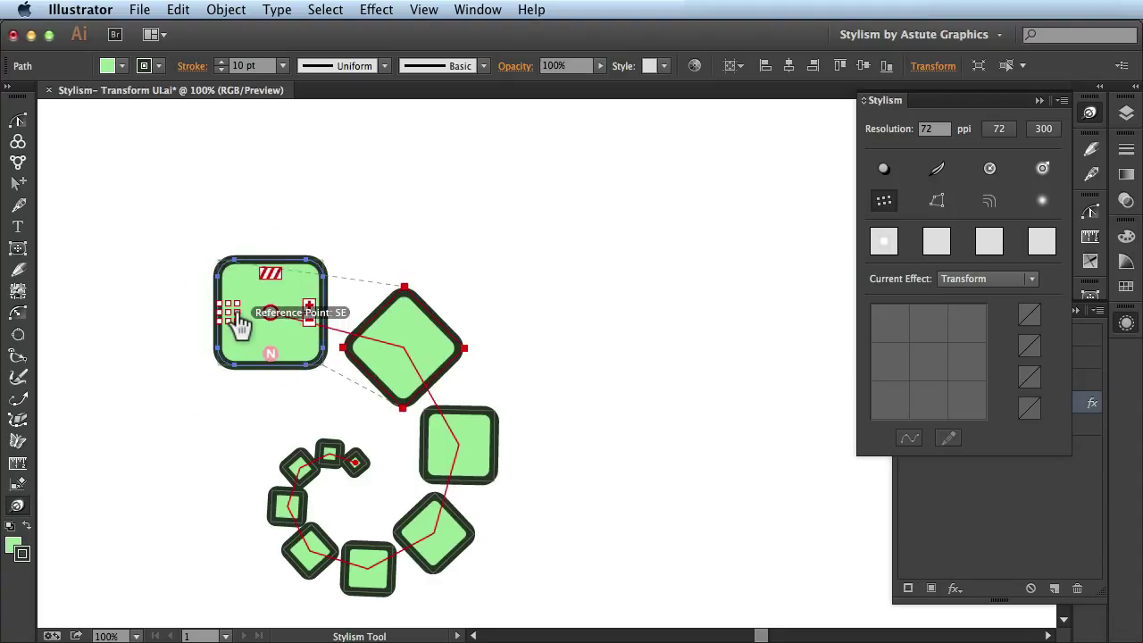
click(229, 312)
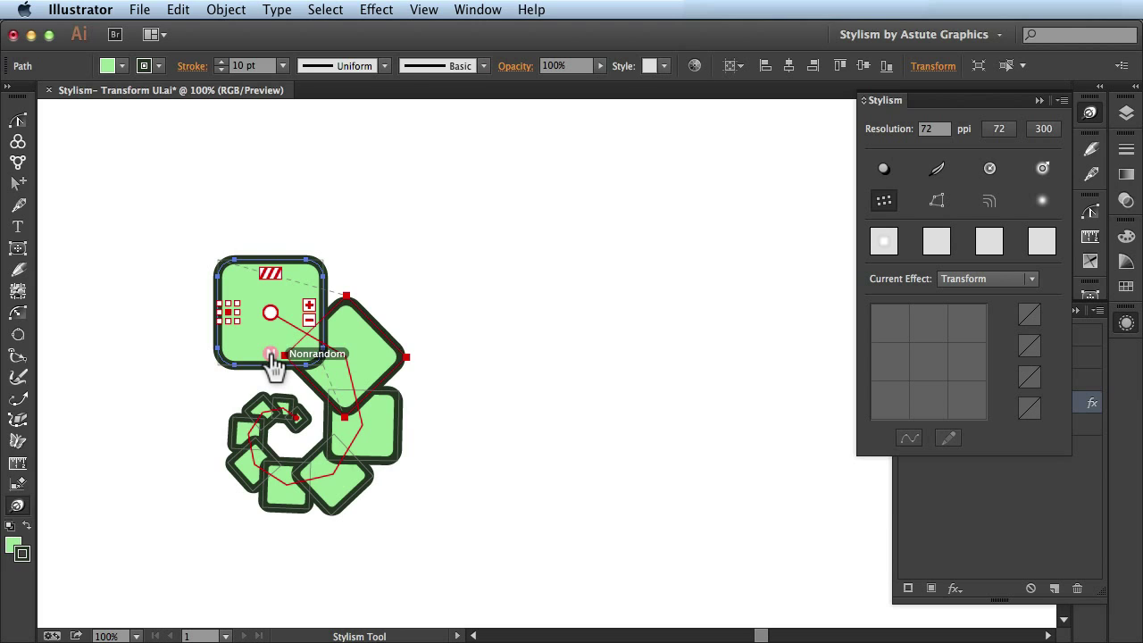
click(271, 356)
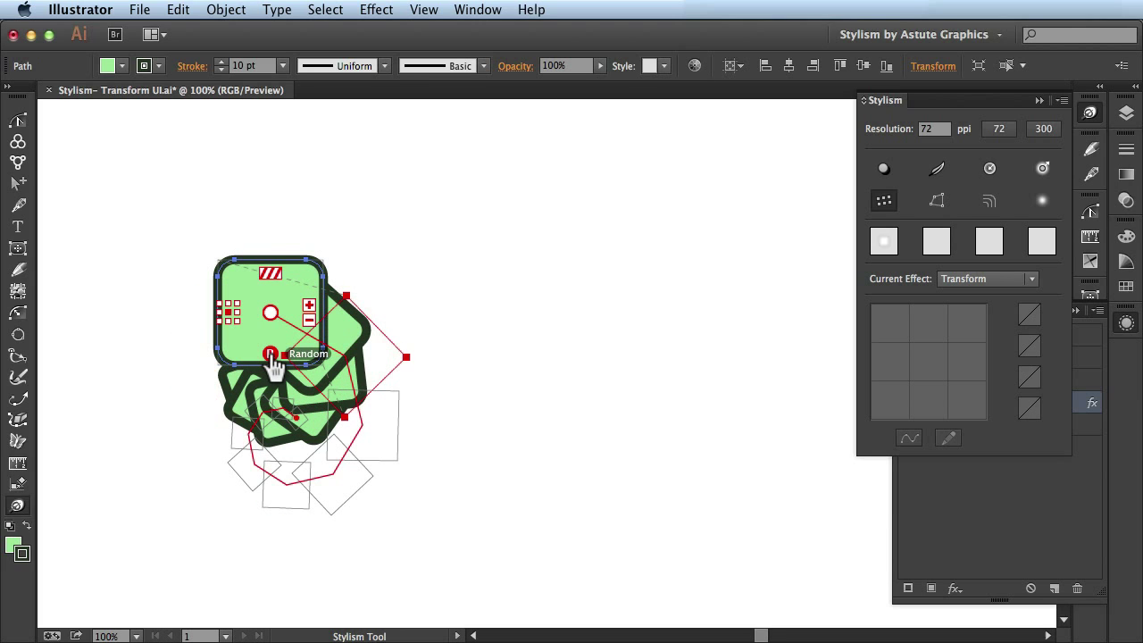
click(271, 356)
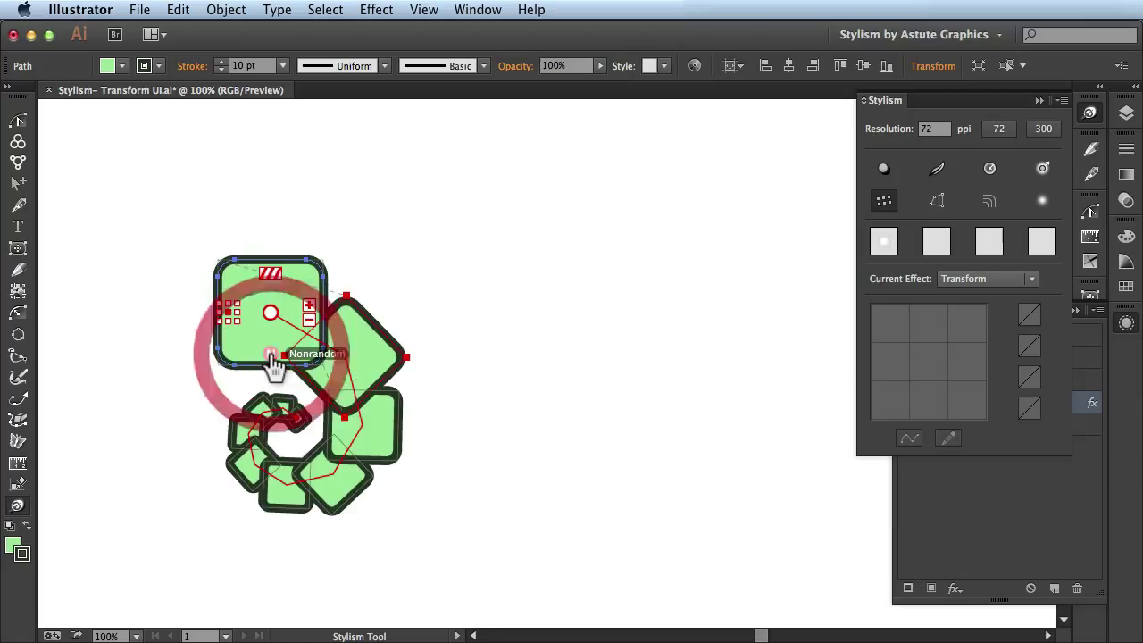
click(963, 512)
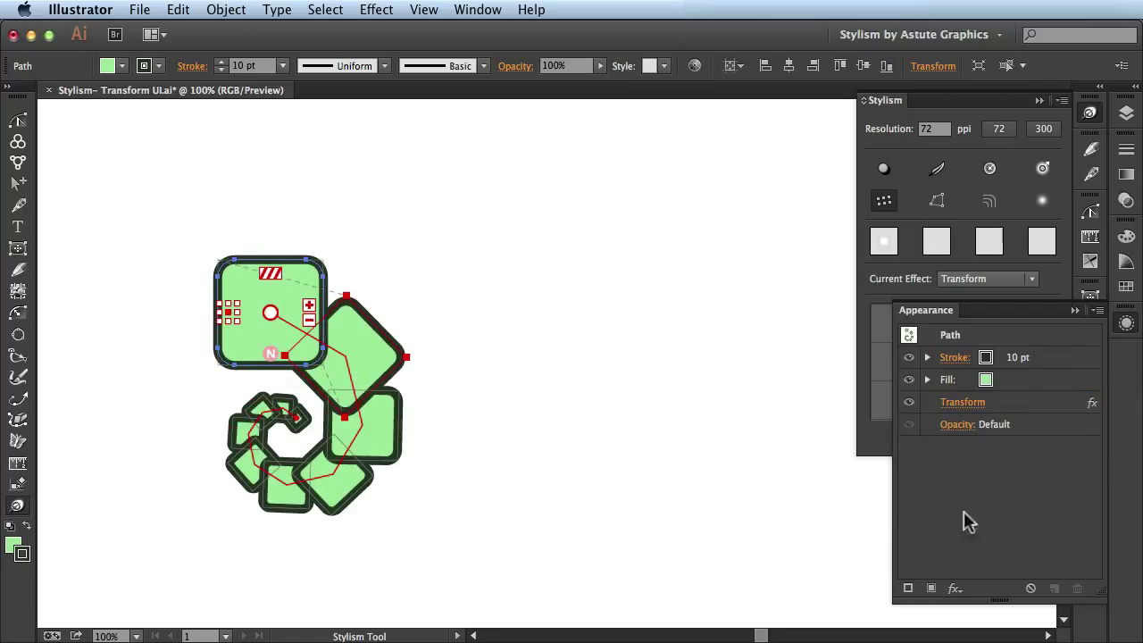
click(963, 403)
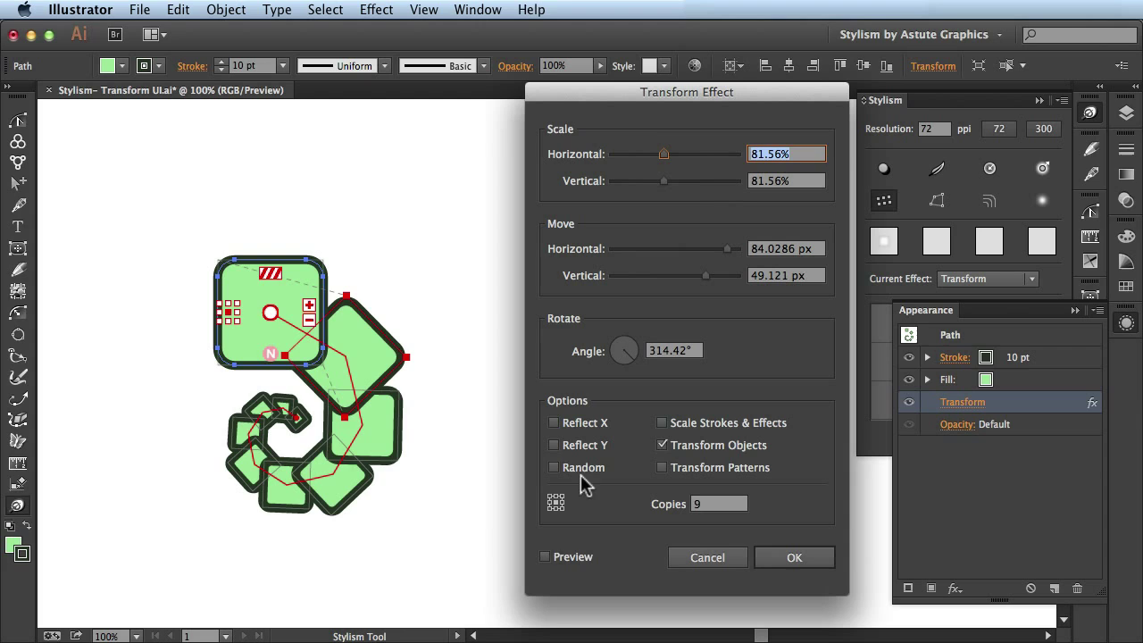
click(571, 555)
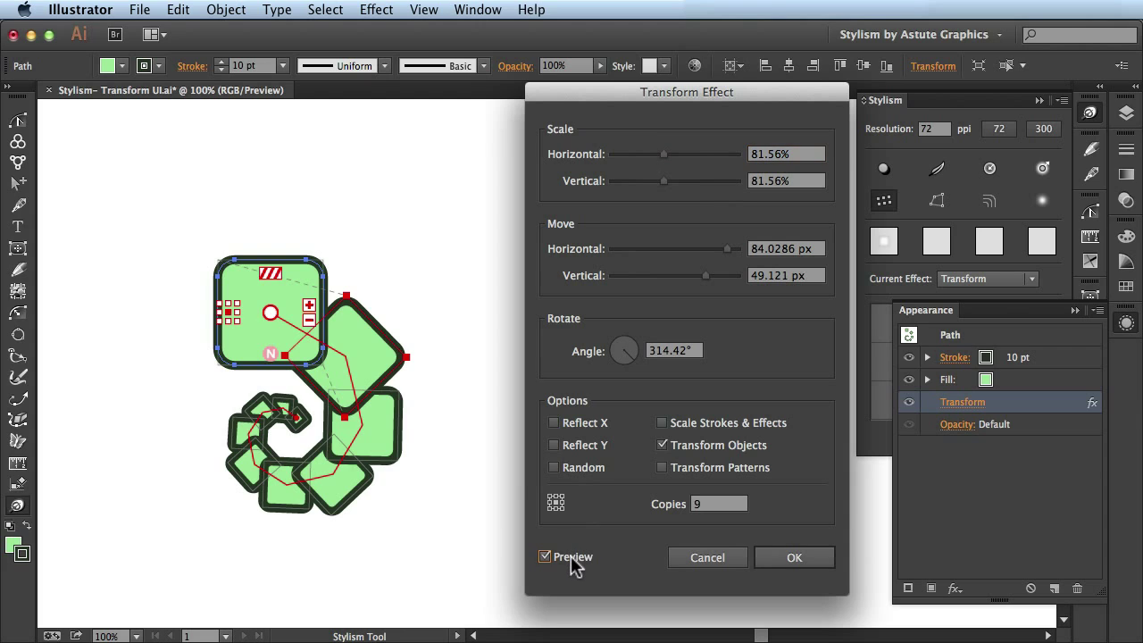
click(554, 469)
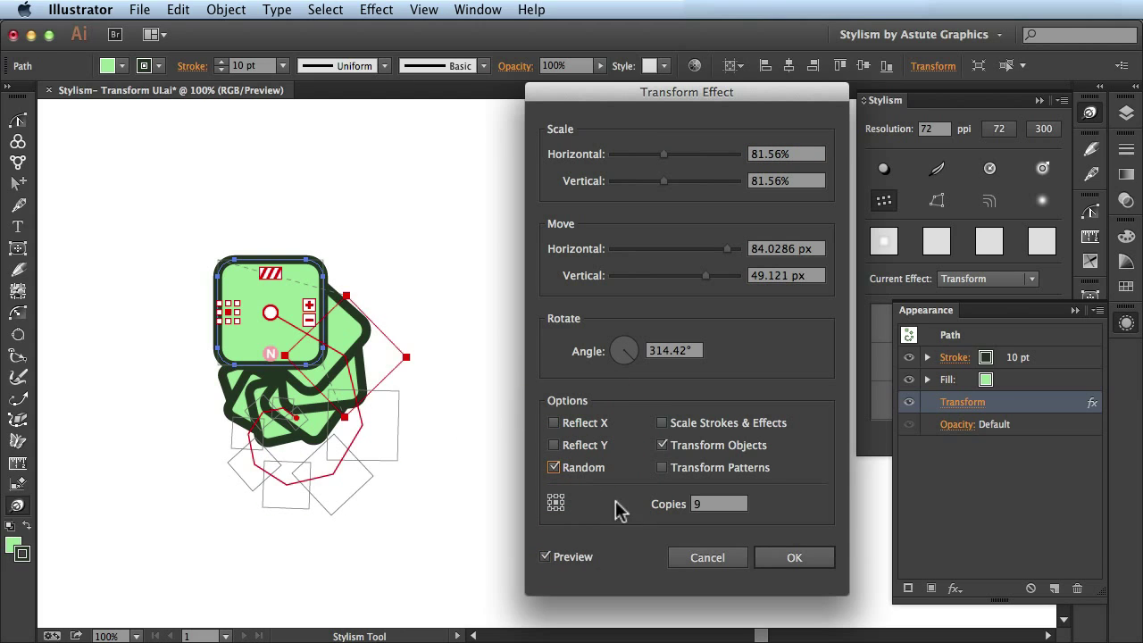
click(702, 558)
click(702, 560)
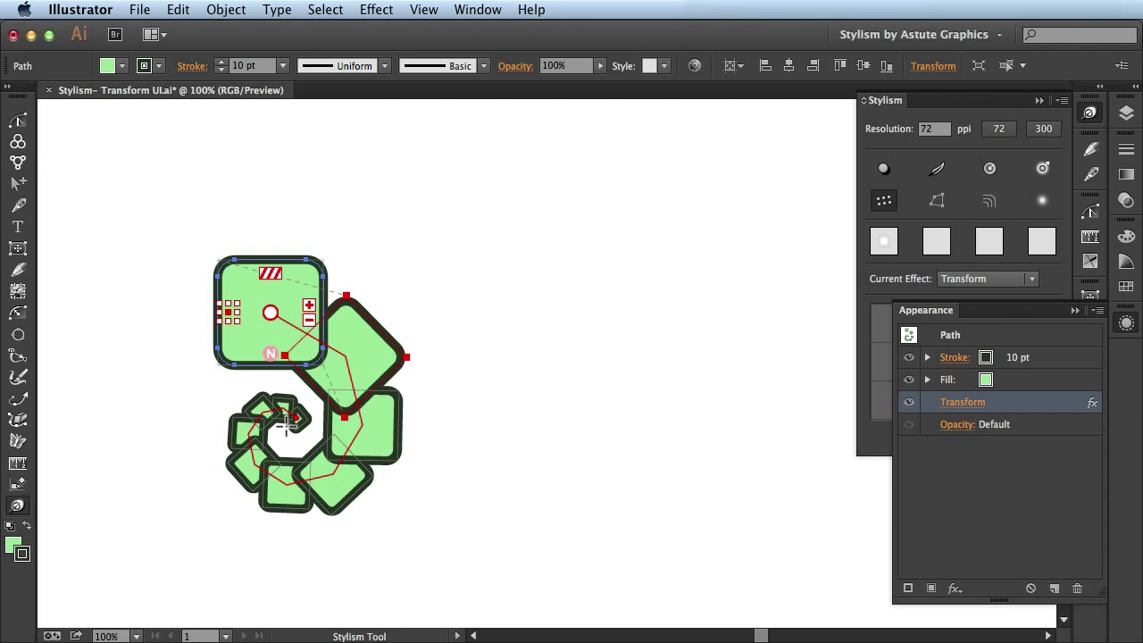
Step: Turn on stroke scaling for the copies and drag the offset so the spiral curls left
click(271, 276)
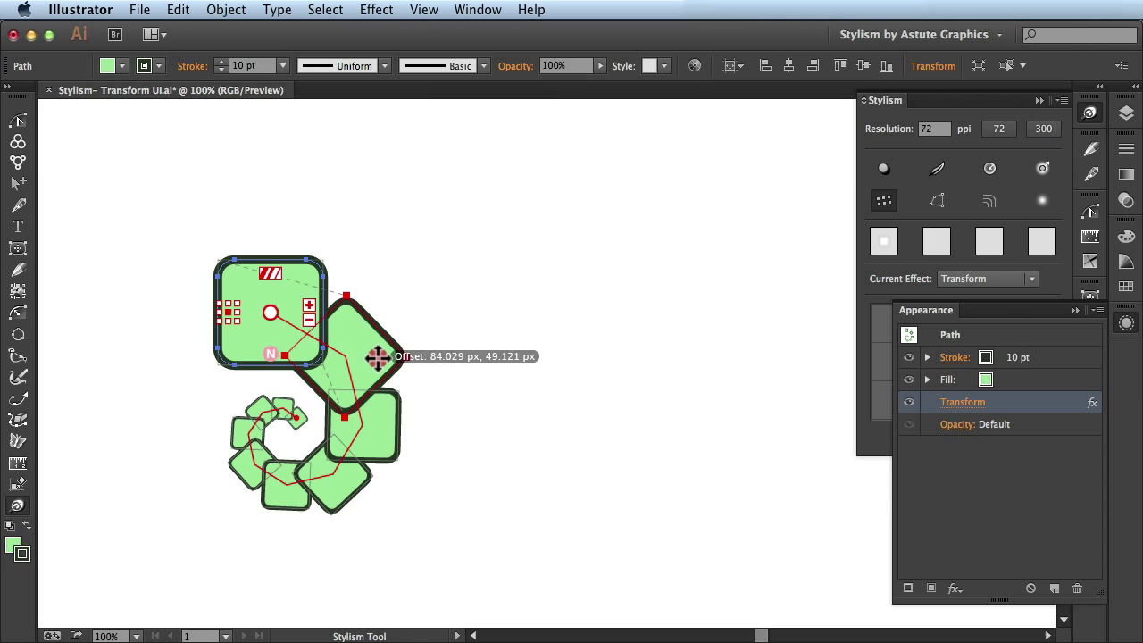
mouse_move(377, 357)
mouse_down()
mouse_move(515, 384)
mouse_move(467, 304)
mouse_move(365, 301)
mouse_move(317, 319)
mouse_move(276, 373)
mouse_move(216, 354)
mouse_move(230, 319)
mouse_move(319, 275)
mouse_move(408, 292)
mouse_move(327, 378)
mouse_move(253, 419)
mouse_move(224, 408)
mouse_move(209, 374)
mouse_move(229, 363)
mouse_up()
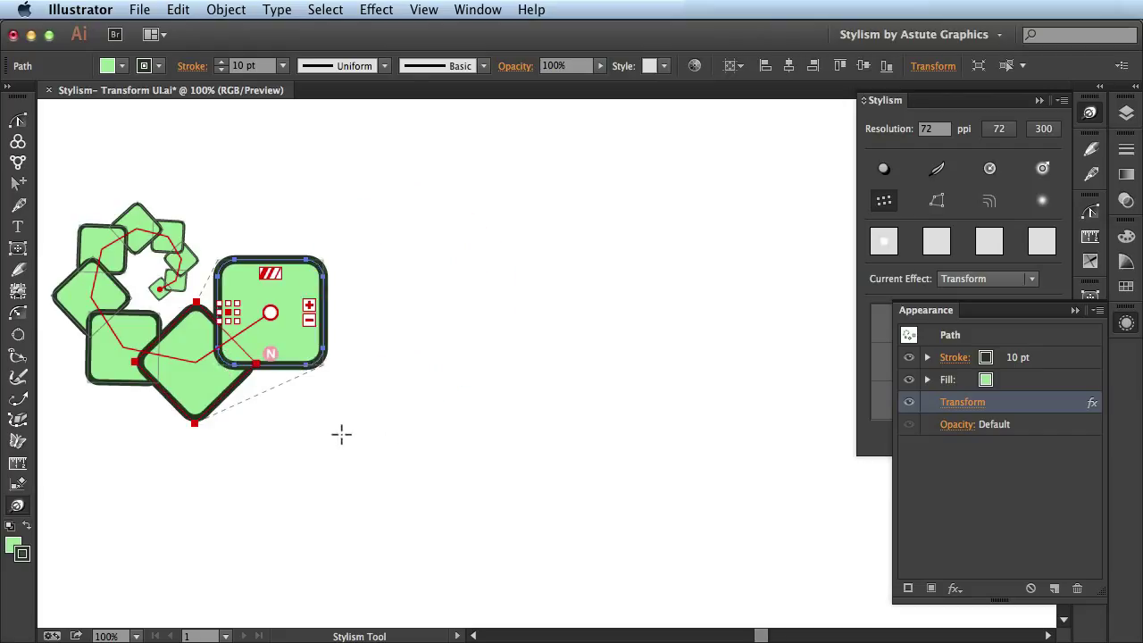
Step: Remove and reapply the Stylism Transform effect so only the single green square remains
click(879, 302)
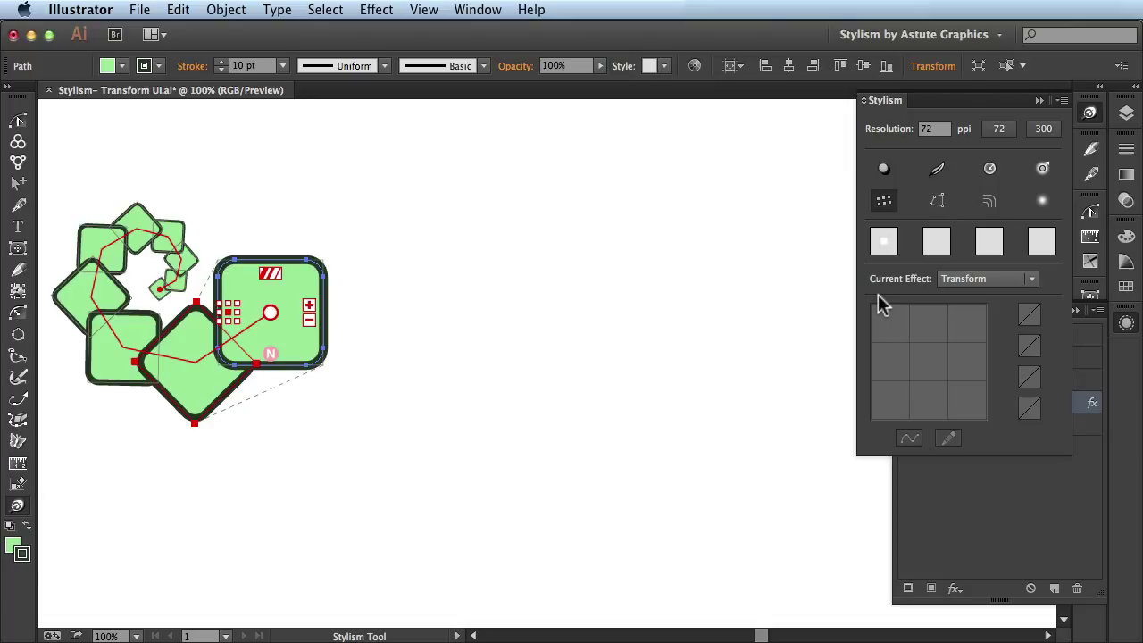
click(884, 204)
click(885, 201)
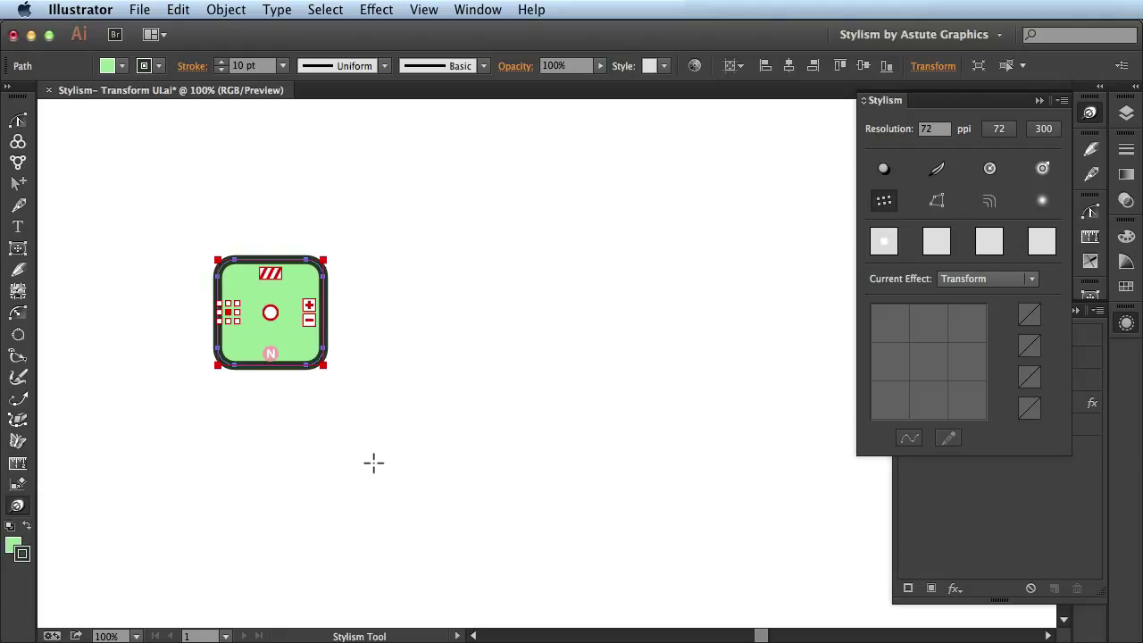
Step: Give the Transform a straight 130 px horizontal offset and four copies, making a row of five squares
click(1011, 536)
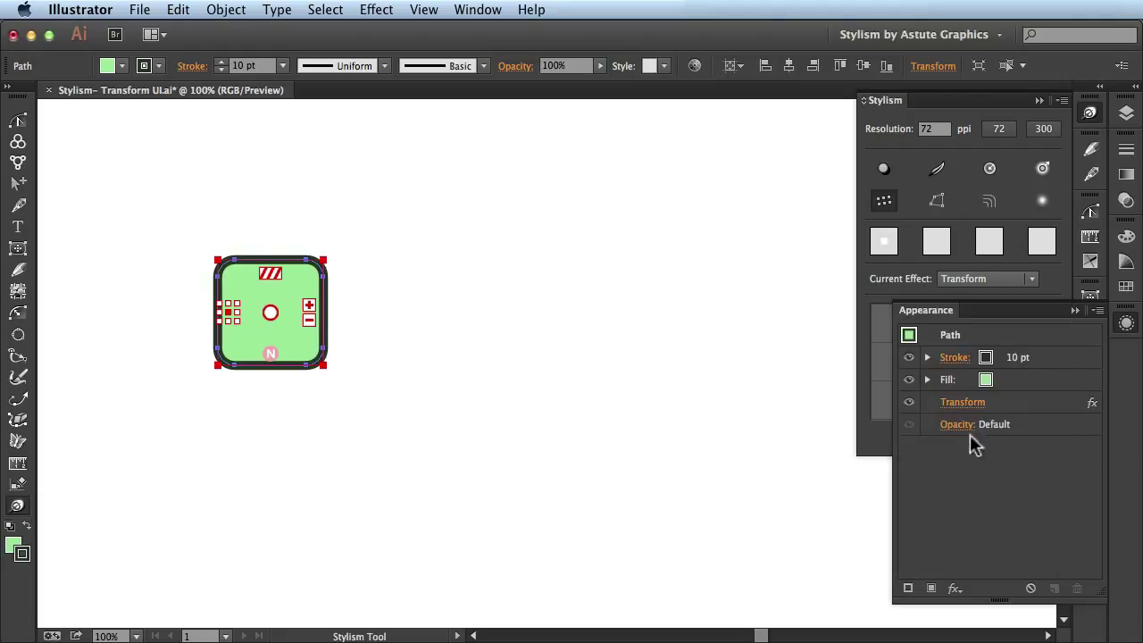
click(881, 270)
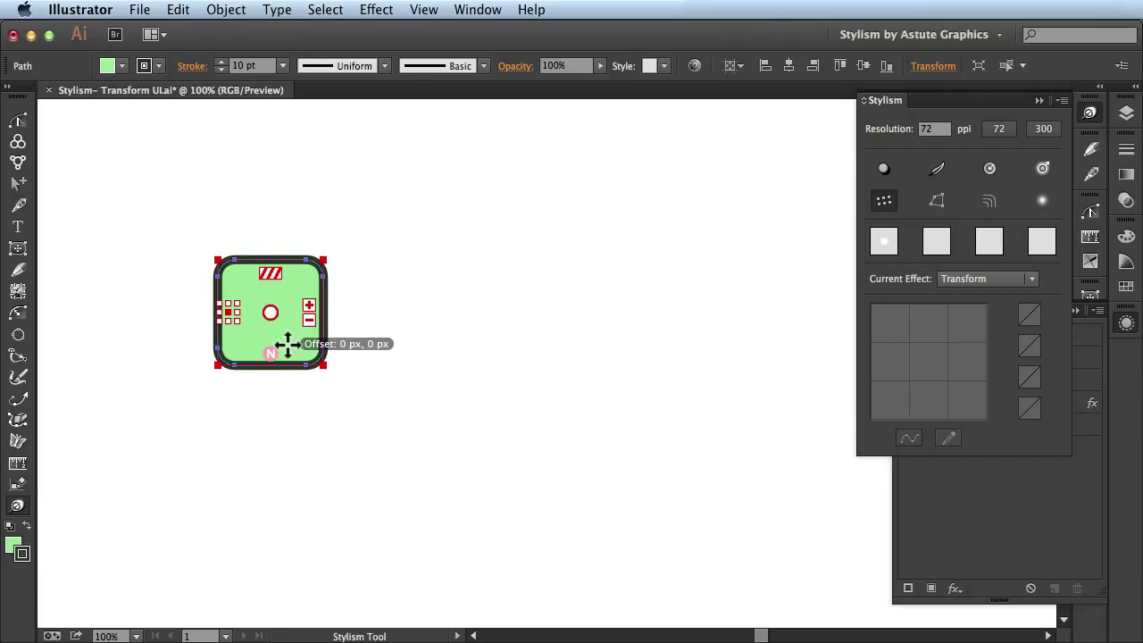
mouse_move(287, 346)
mouse_down()
mouse_move(419, 342)
mouse_move(431, 391)
mouse_move(408, 352)
mouse_move(441, 344)
mouse_move(400, 345)
mouse_move(426, 331)
mouse_move(282, 348)
mouse_up()
key(shift)
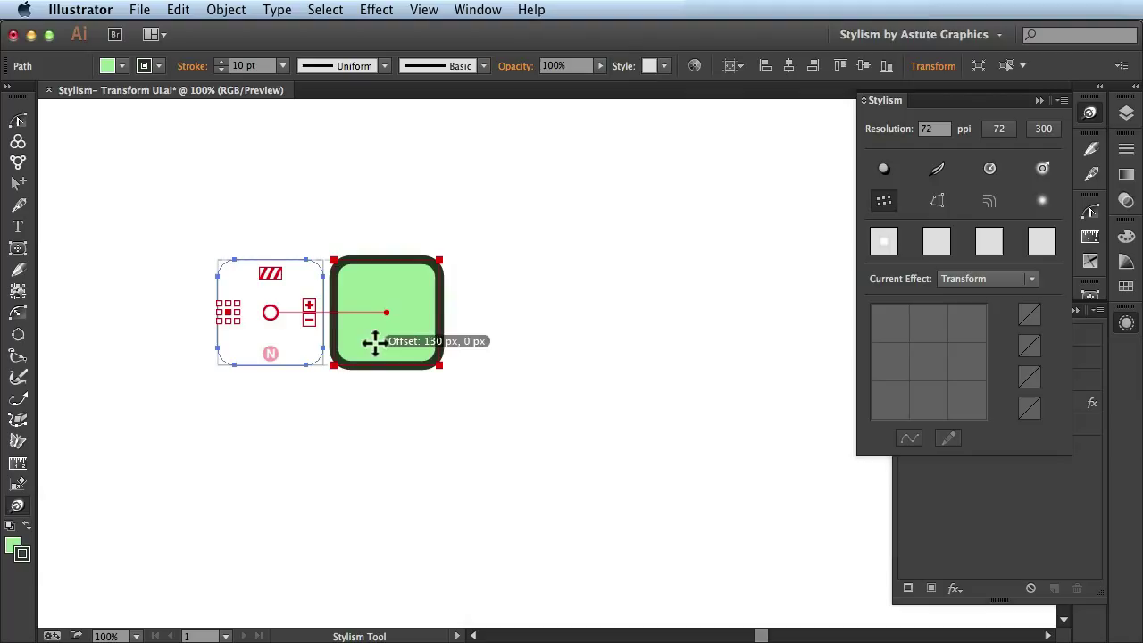
click(374, 342)
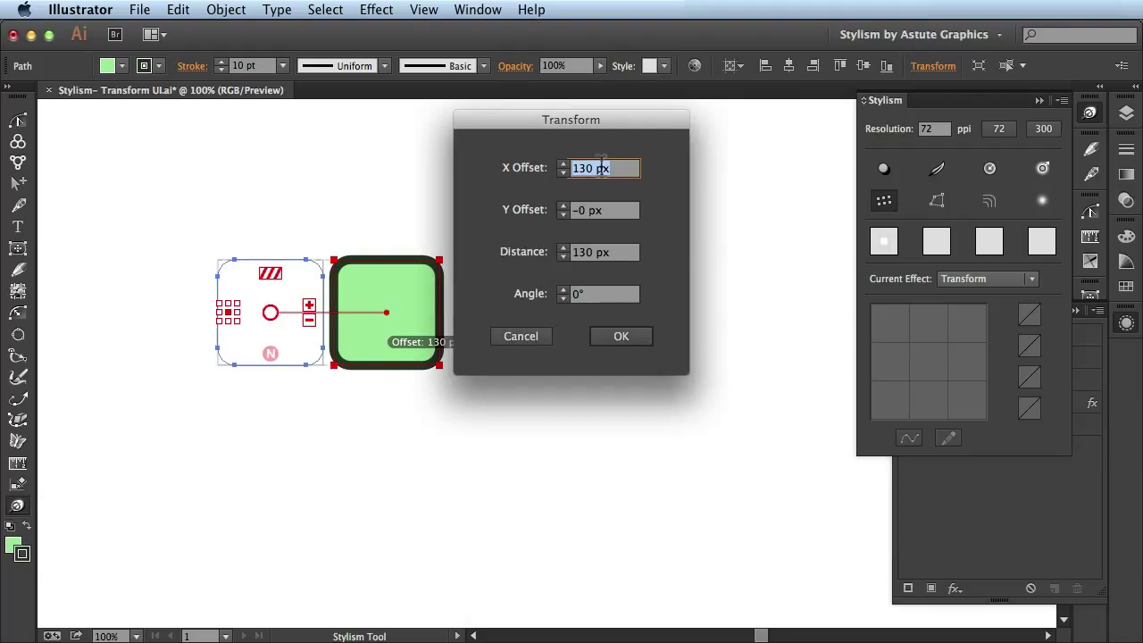
click(625, 337)
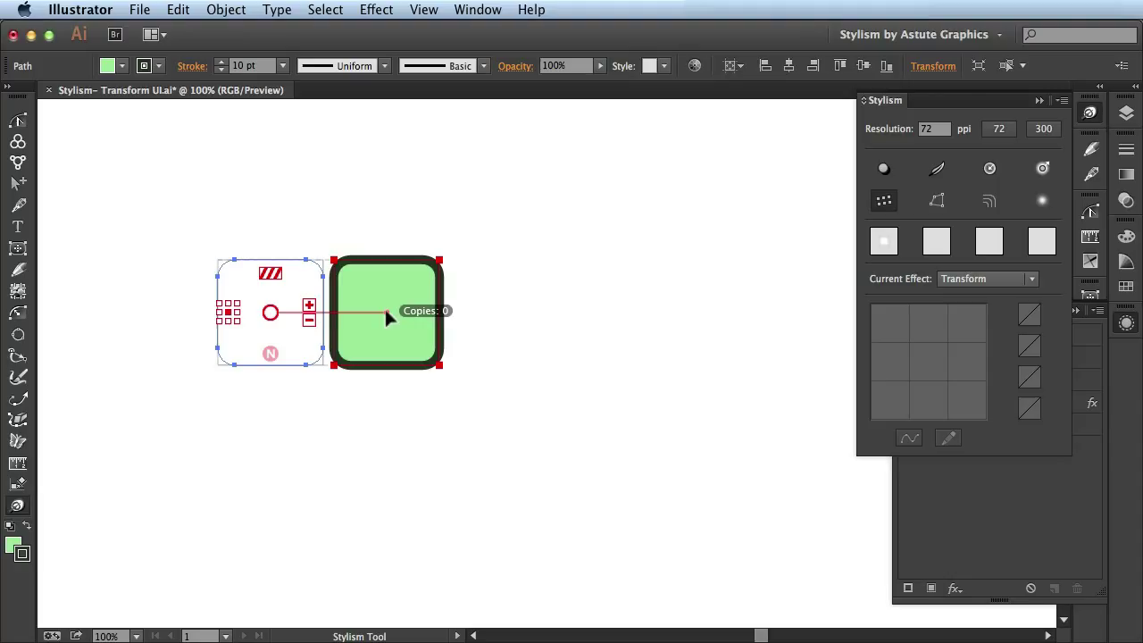
drag(386, 313, 766, 310)
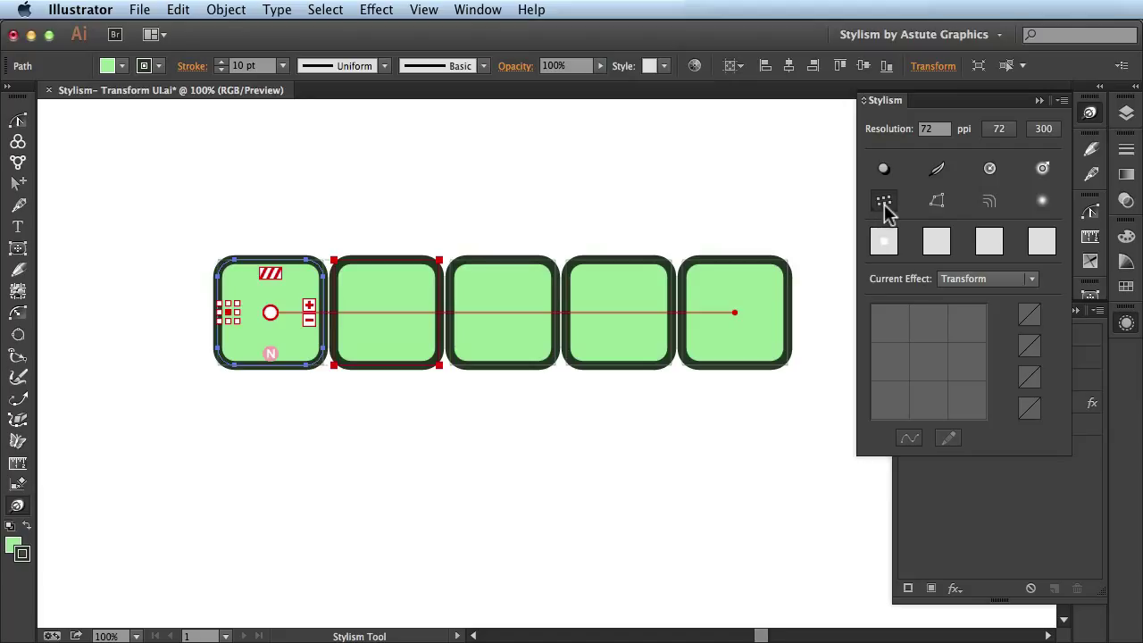
Step: Stack a second Stylism Transform effect on the square and select it as the current effect
key(shift)
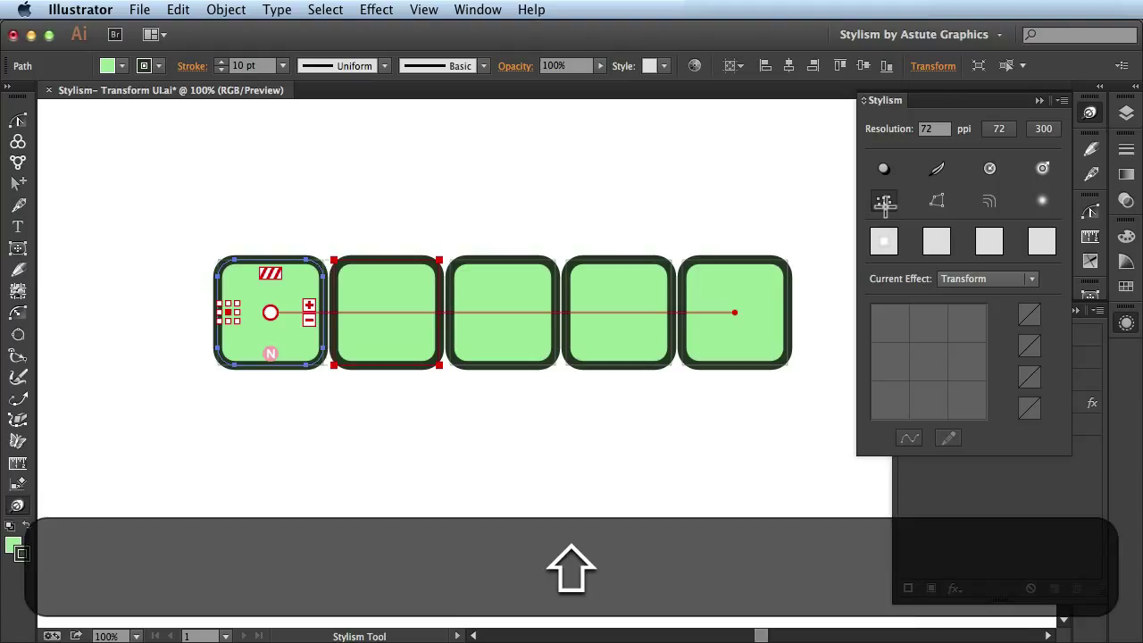
shift+click(884, 204)
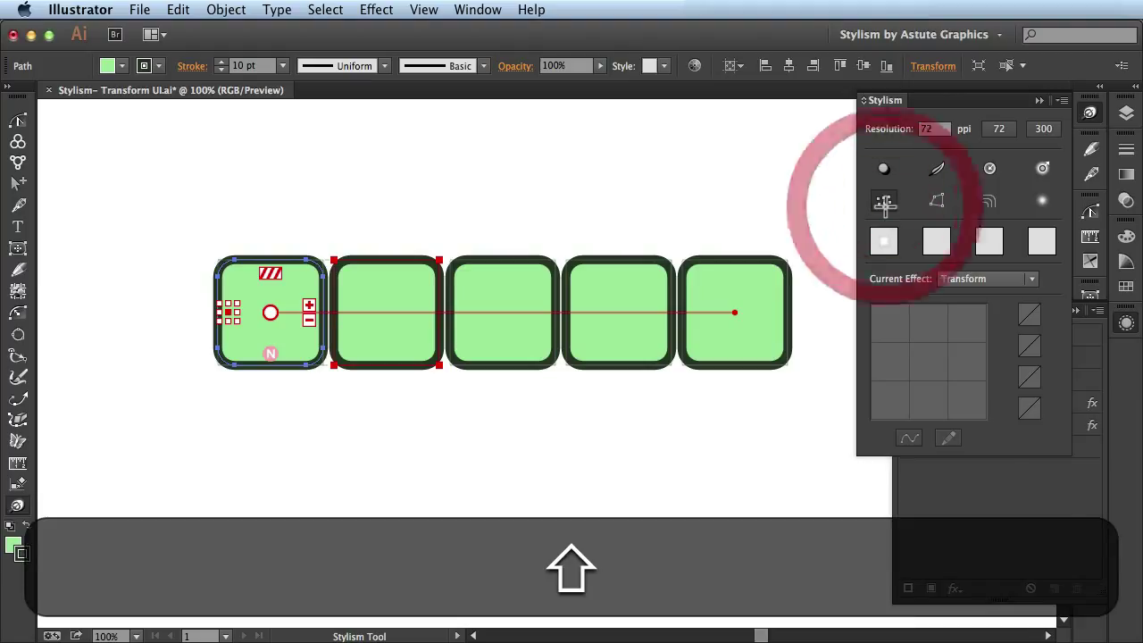
click(1065, 513)
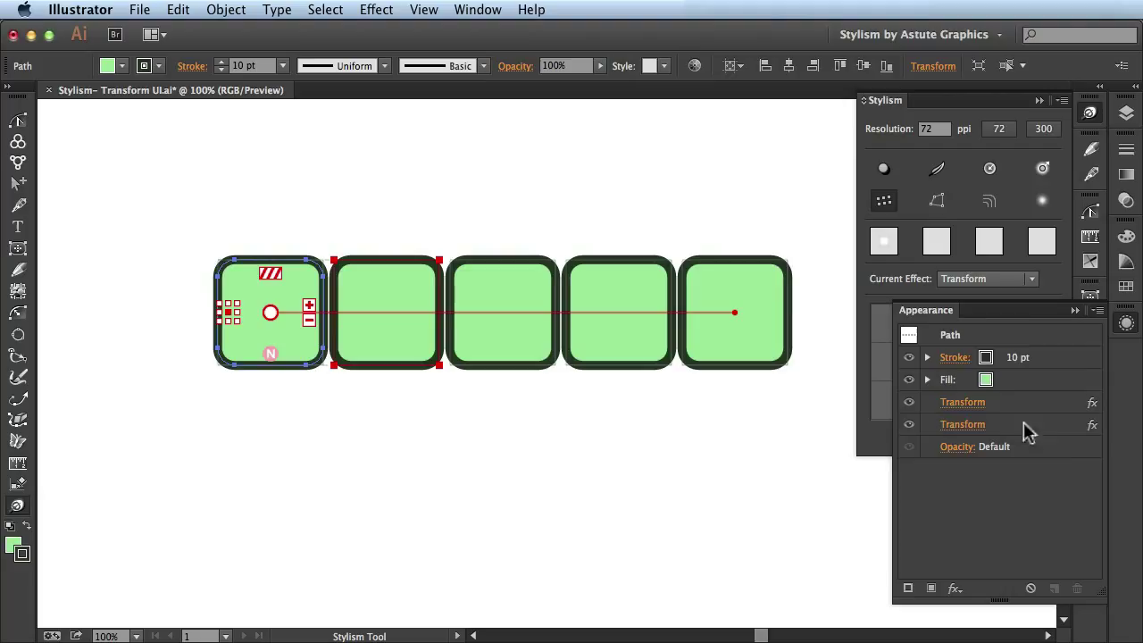
click(1036, 295)
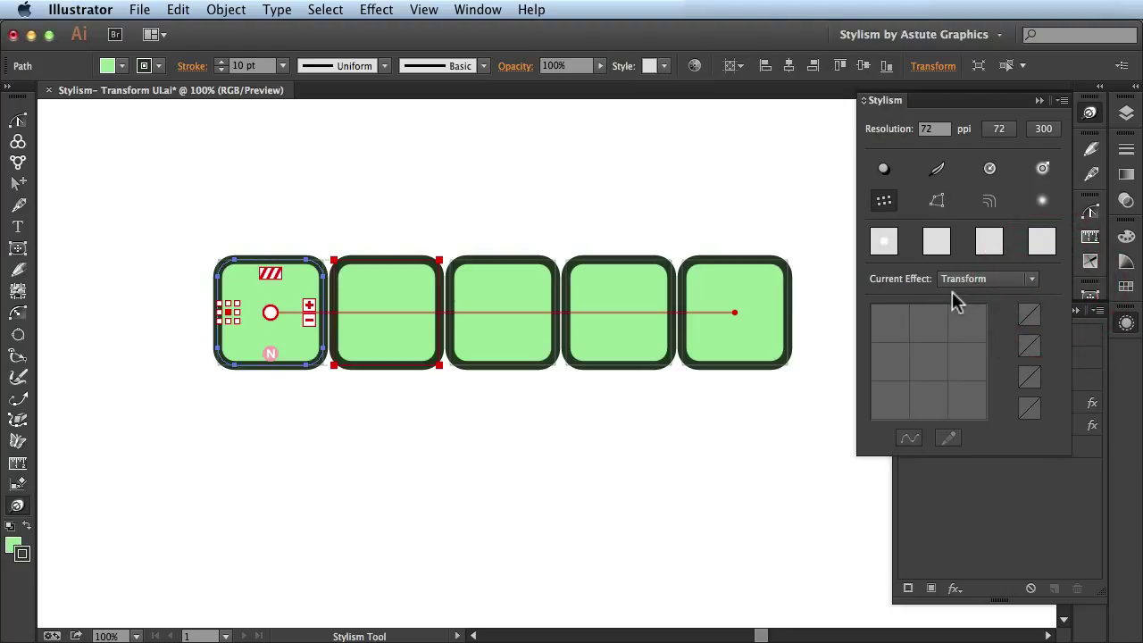
click(1033, 279)
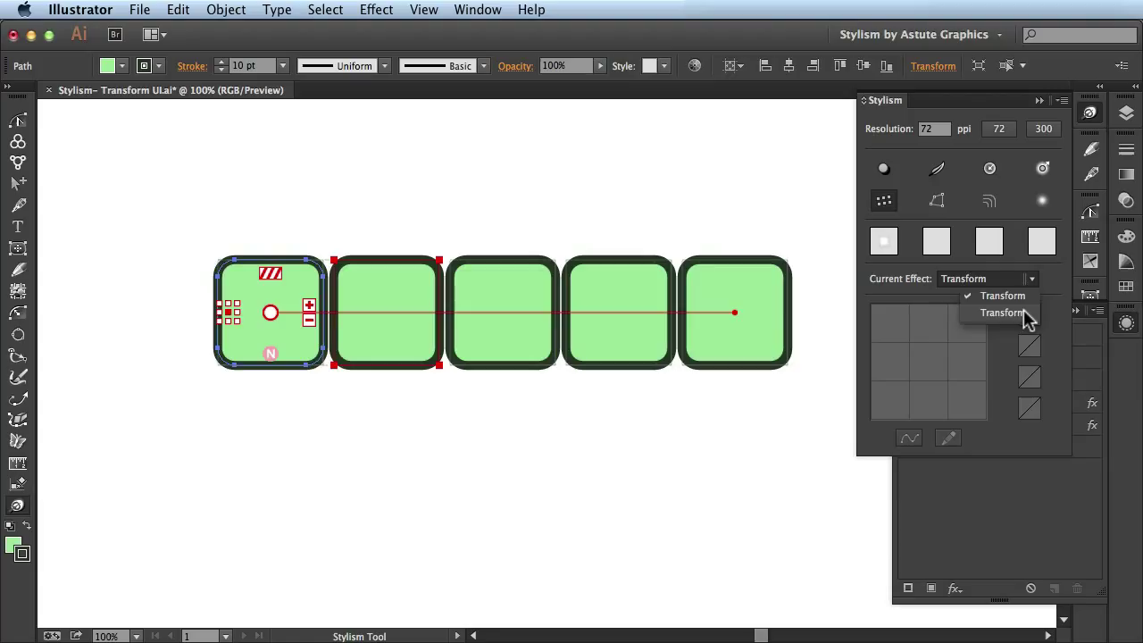
click(1024, 313)
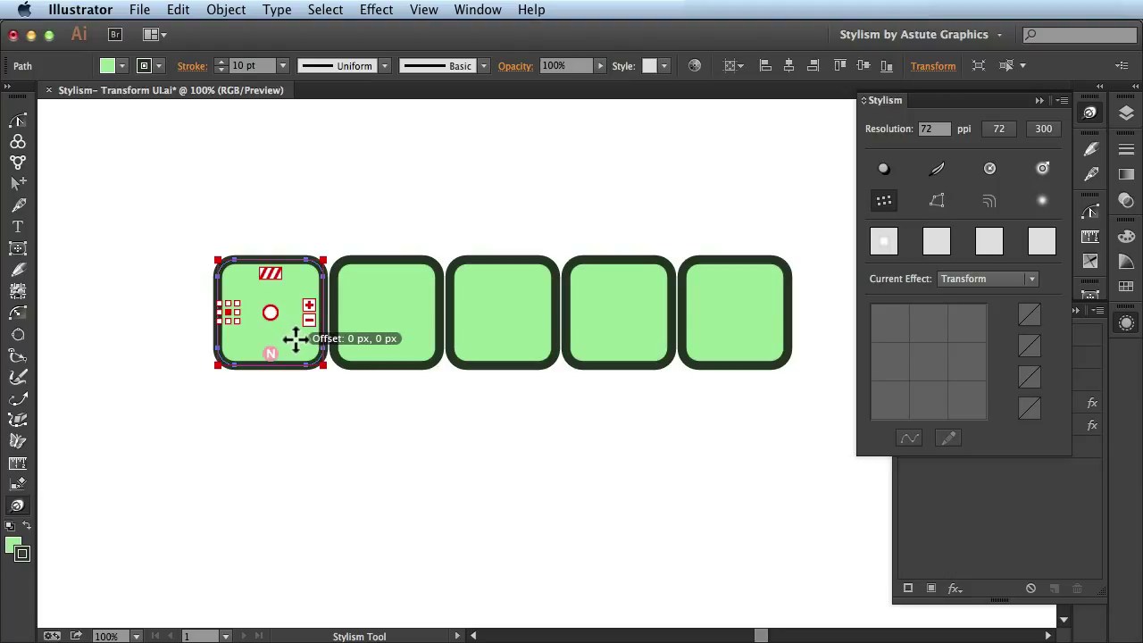
Step: Set the second Transform's offset straight down with a Y Offset of exactly 130 px
mouse_move(296, 338)
mouse_down()
mouse_move(294, 399)
mouse_move(273, 467)
mouse_move(274, 440)
mouse_up()
key(shift)
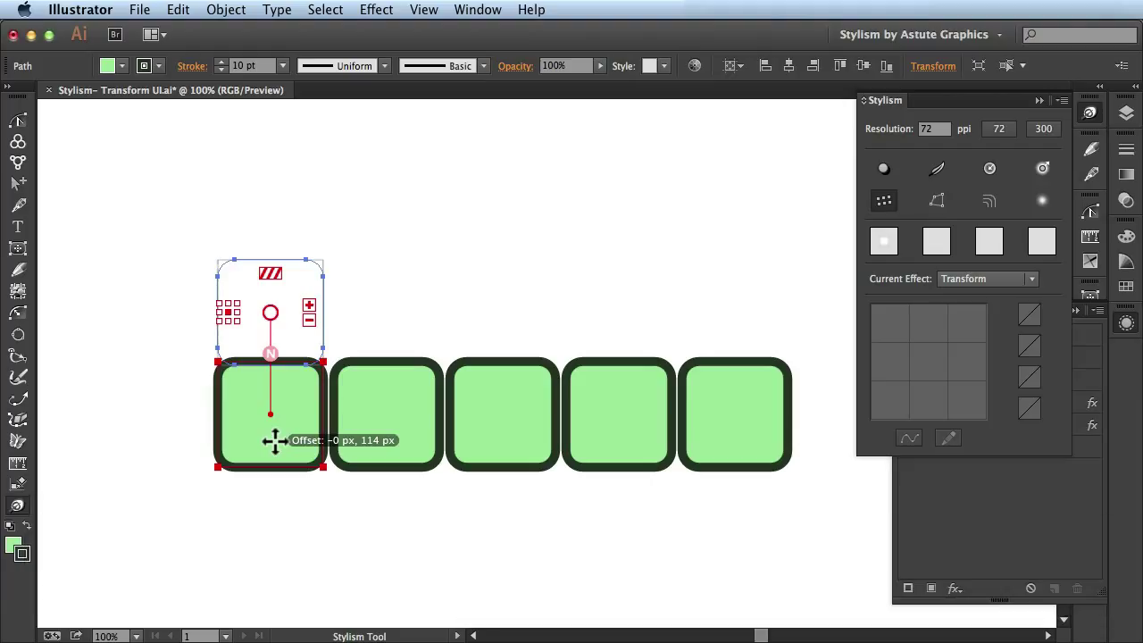
double_click(274, 440)
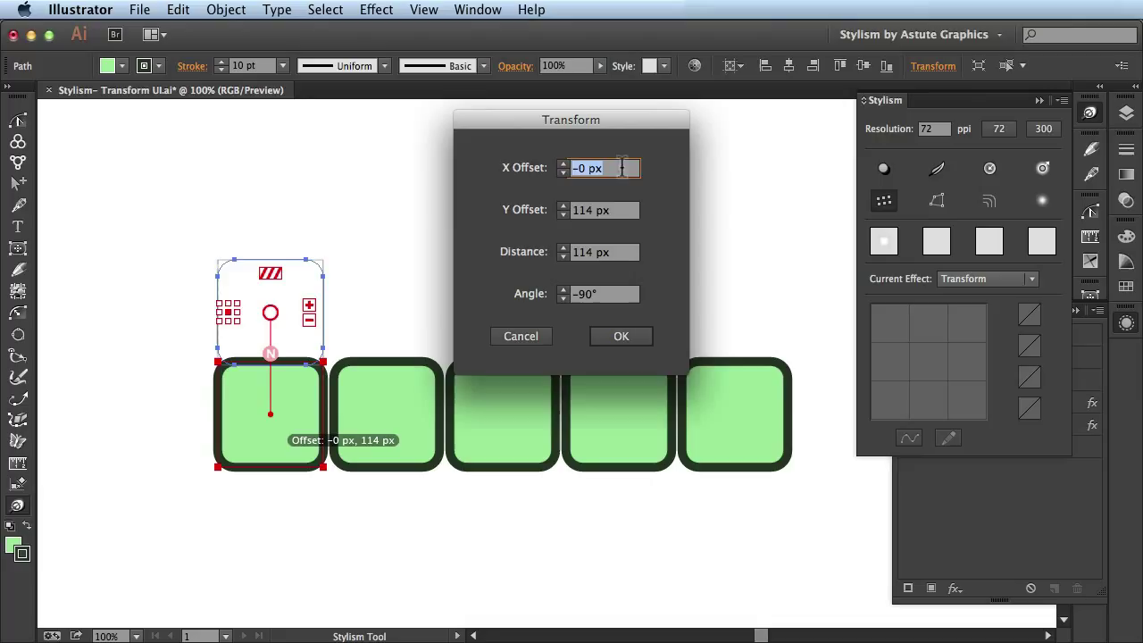
click(594, 211)
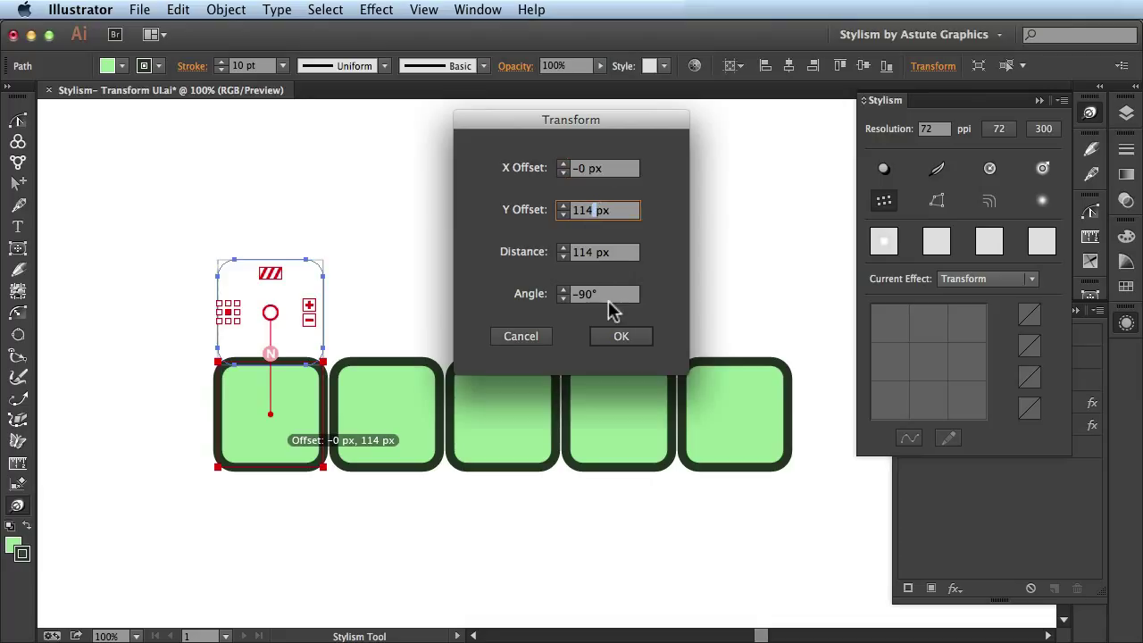
key(shift+Left)
key(shift+Left)
key(shift+Left)
key(shift+Left)
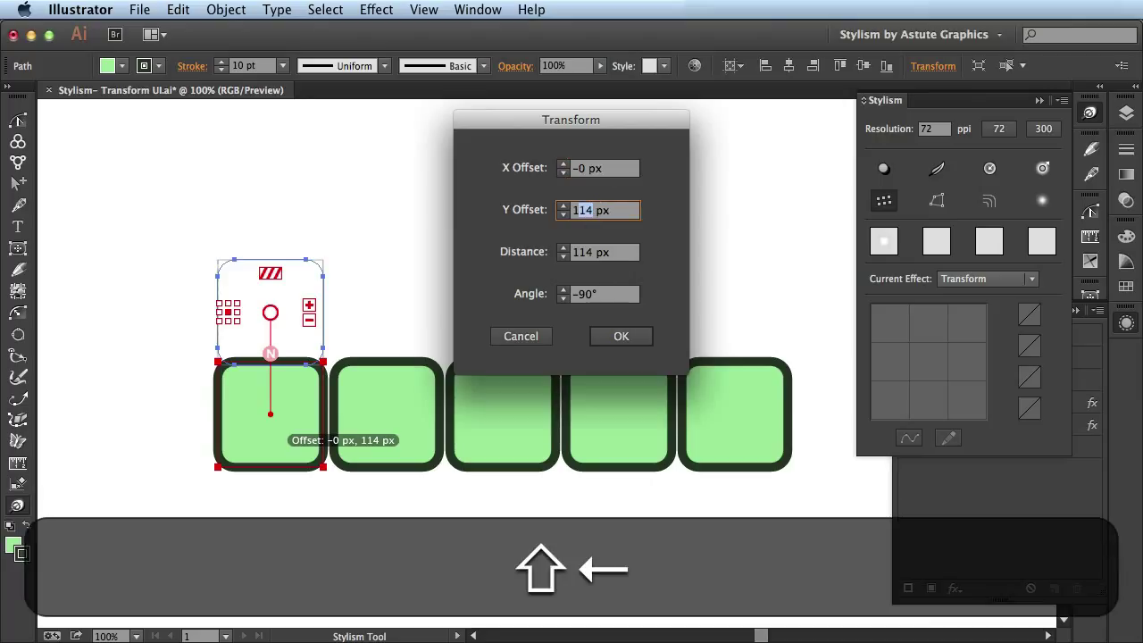
text(130)
key(Return)
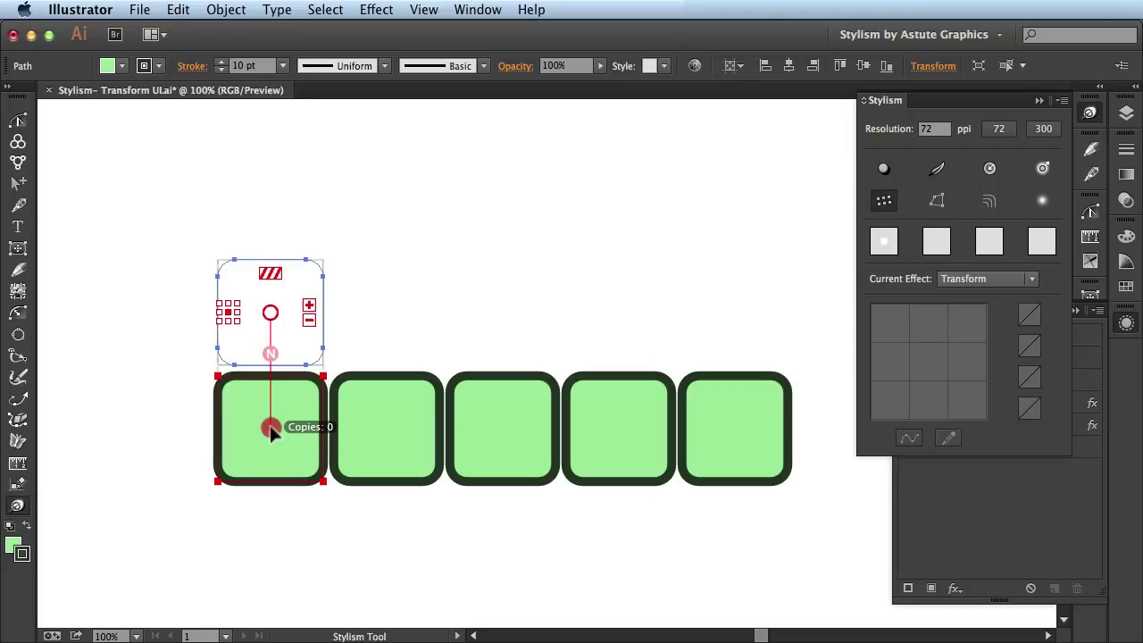
Step: Give the second Transform two copies for three rows of five tiles, then scroll to view the grid
drag(270, 430, 247, 592)
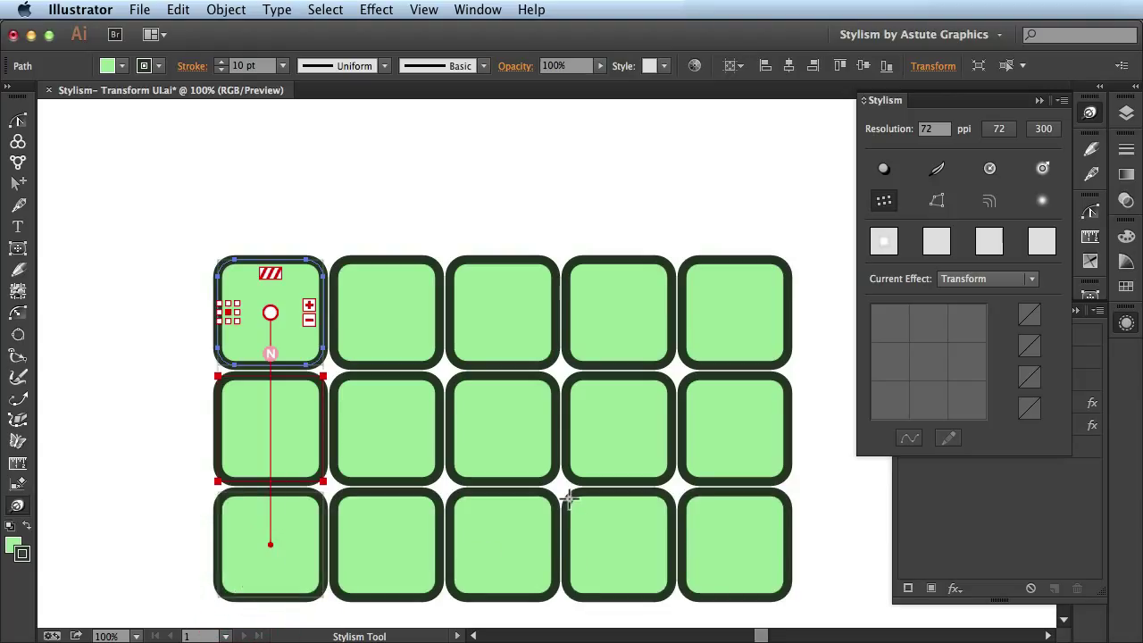
scroll(569, 499, down, 3)
scroll(569, 498, right, 2)
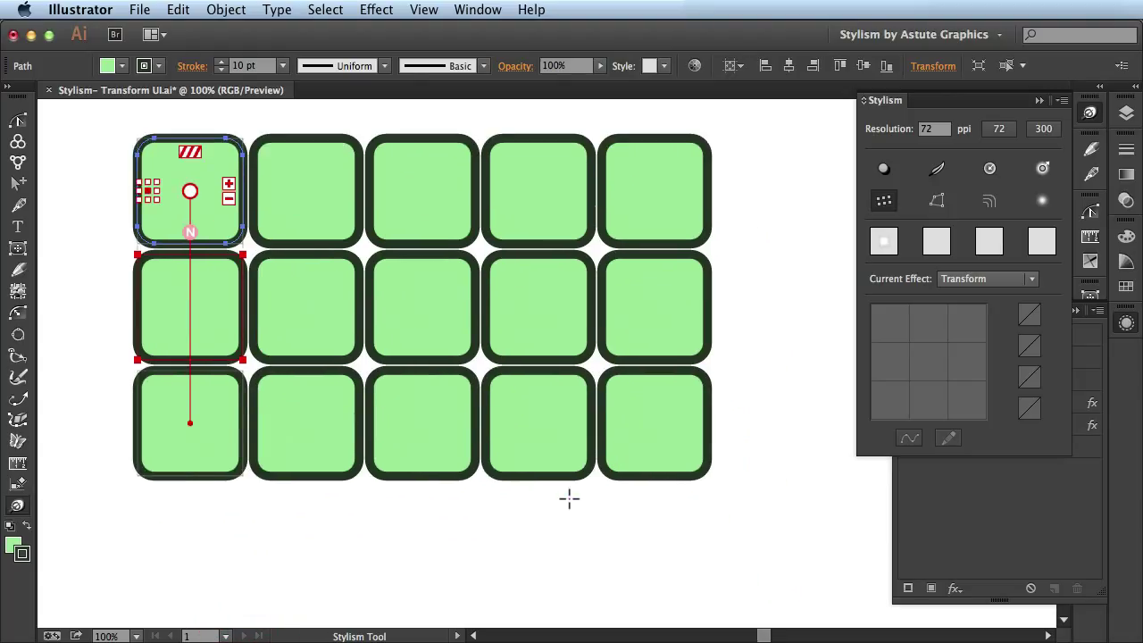